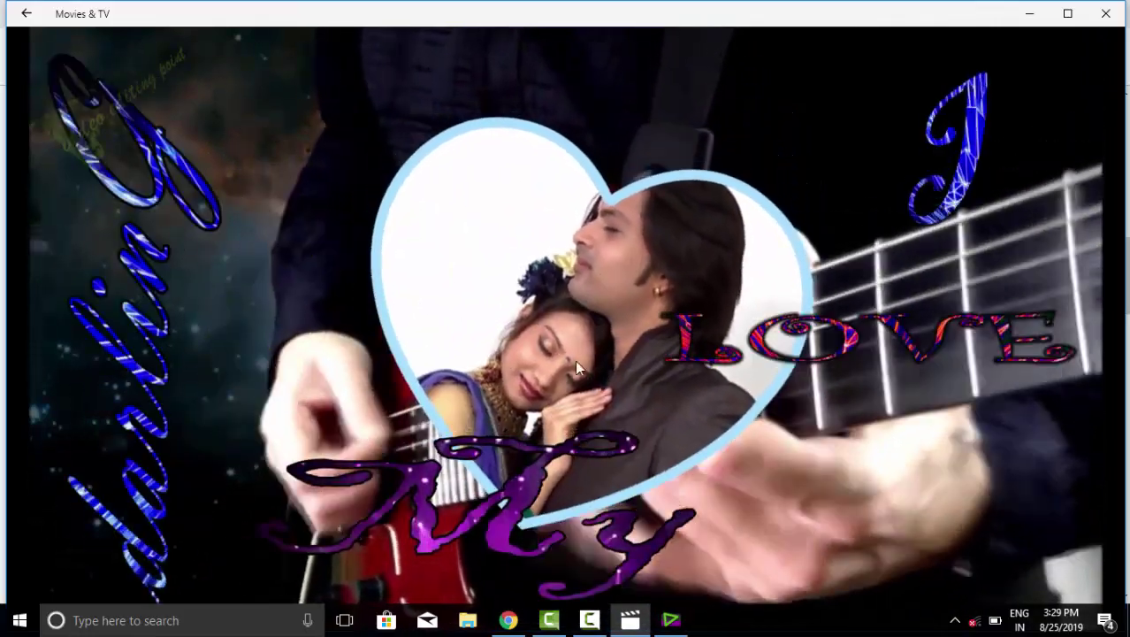
- Close the finished wedding video preview and the website's browser window
mouse_move(548, 342)
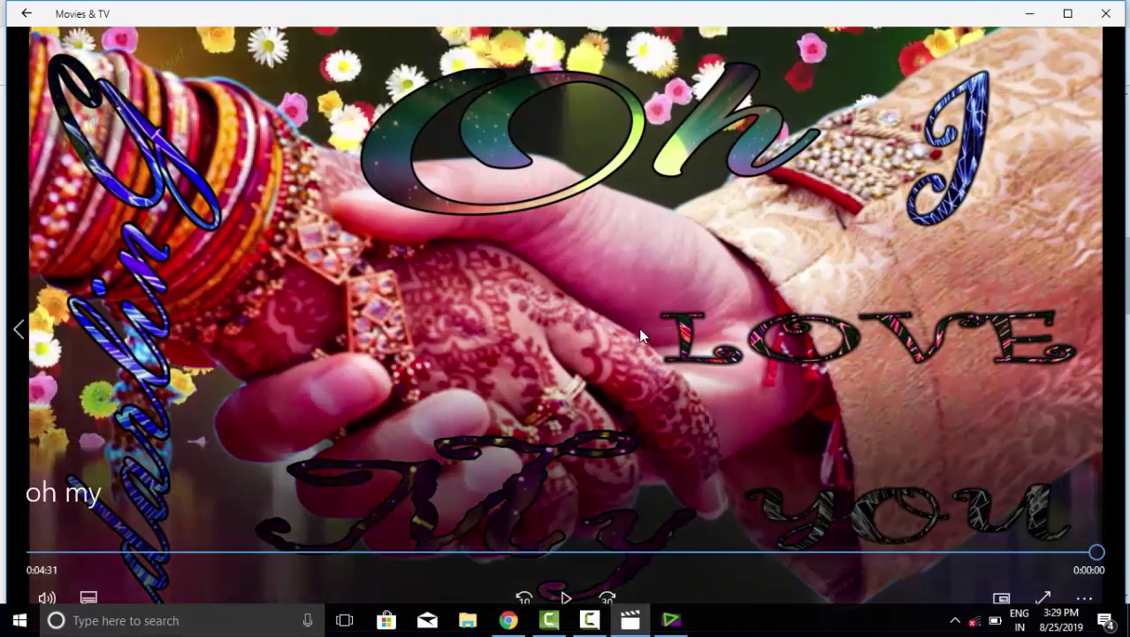
double_click(763, 314)
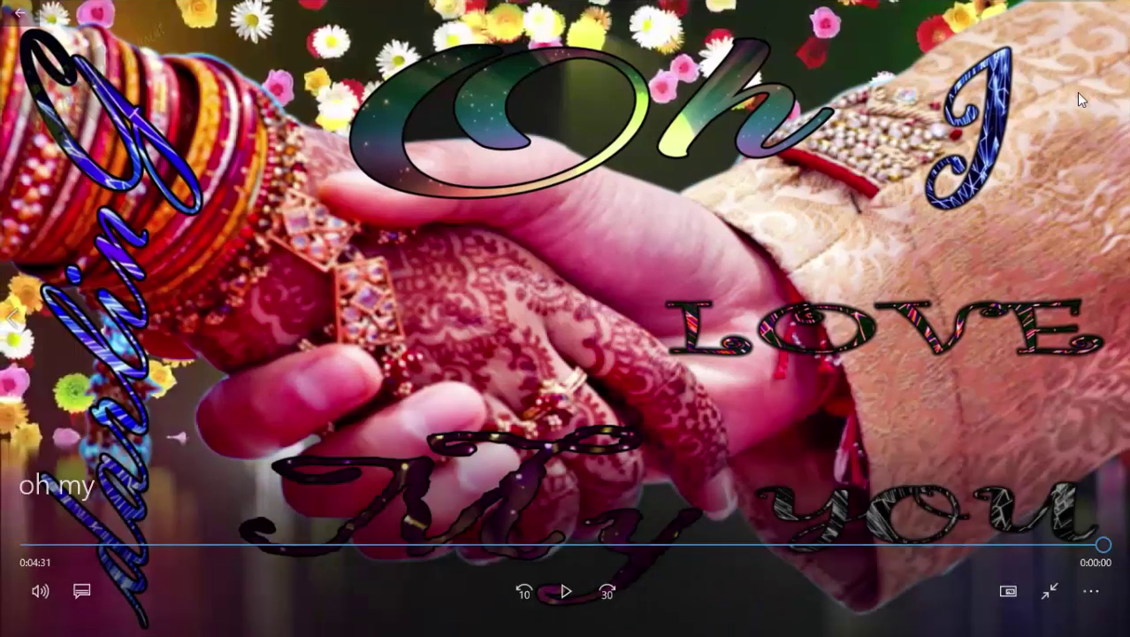
double_click(1076, 92)
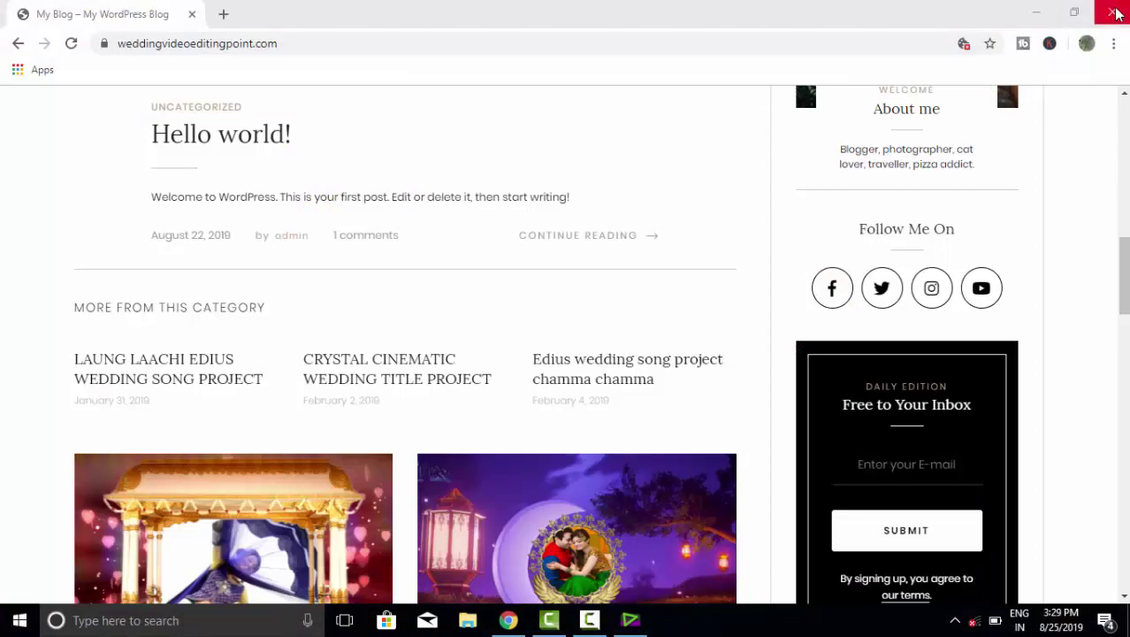
left_click(1113, 13)
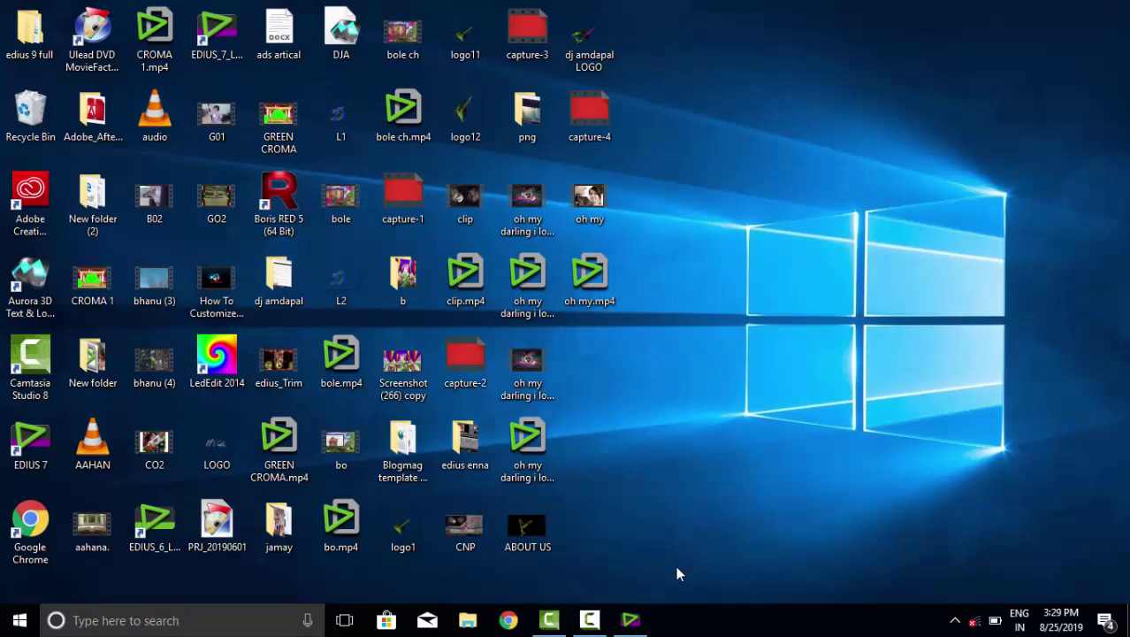
- Switch to EDIUS, open the recent oh my darling edius wedding project, and scrub the first seconds of the master timeline
left_click(631, 619)
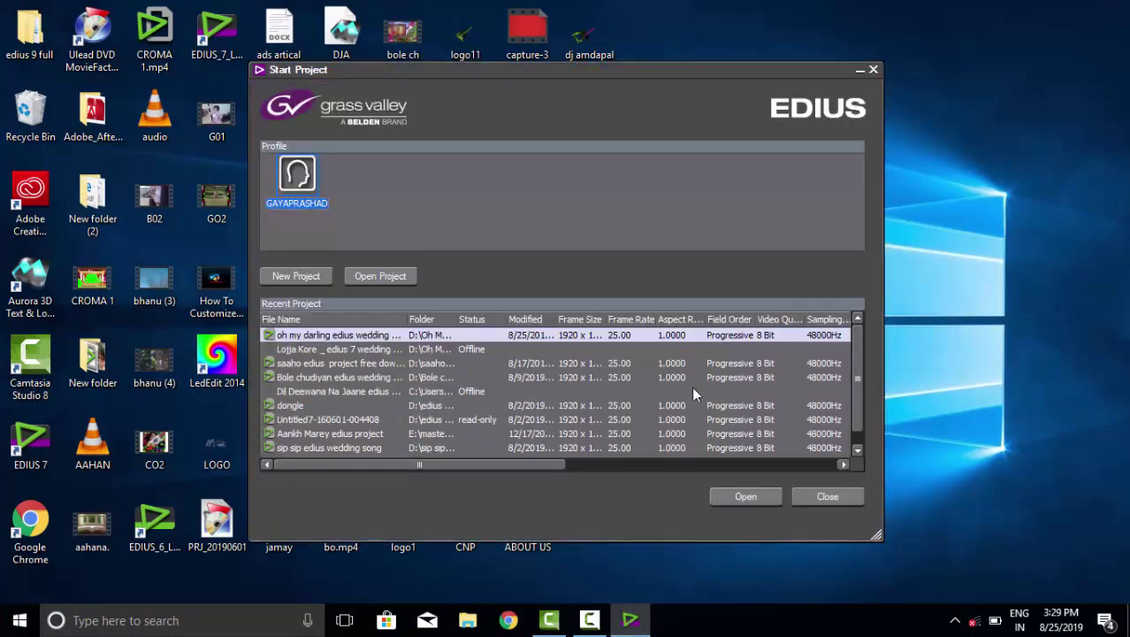
left_click(742, 496)
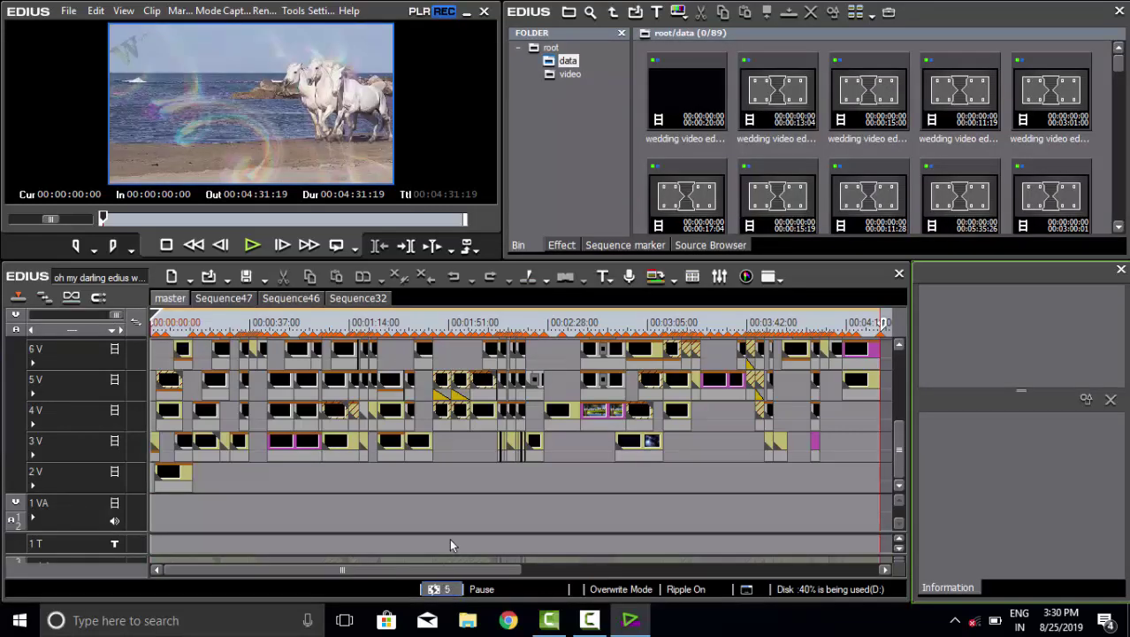
left_click(76, 319)
left_click_drag(68, 319, 51, 321)
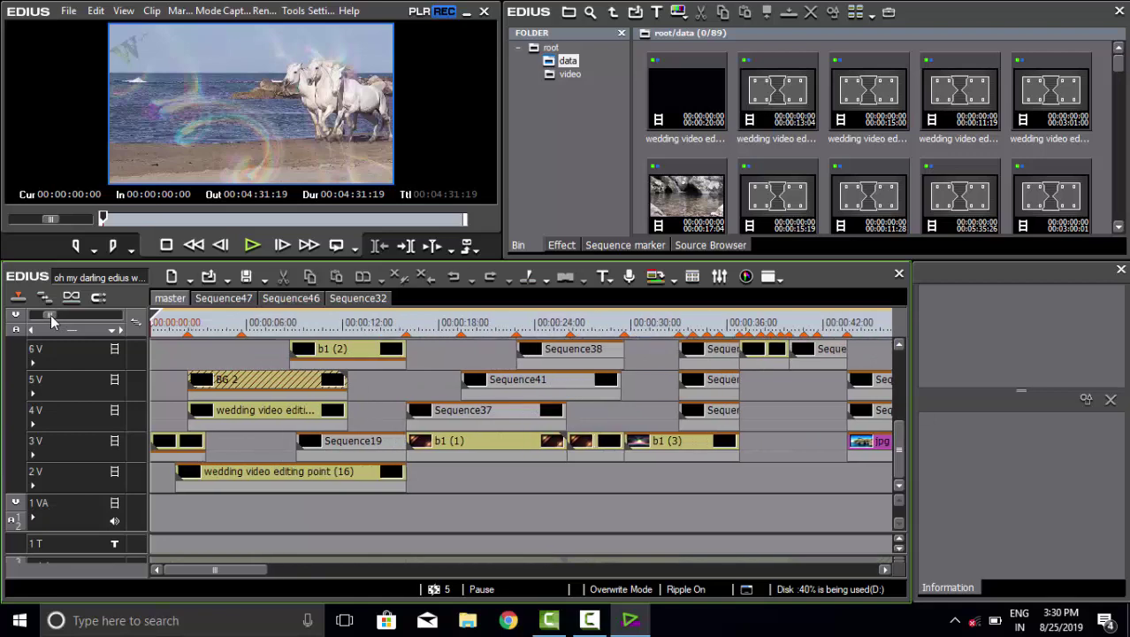
left_click_drag(161, 324, 232, 323)
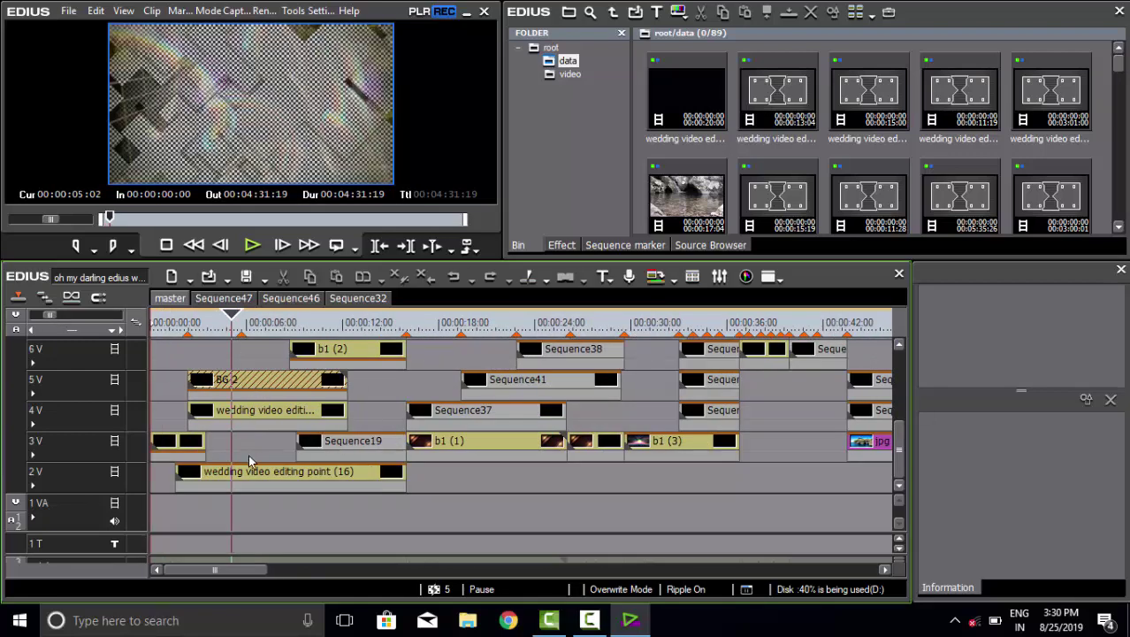
left_click_drag(232, 325, 370, 427)
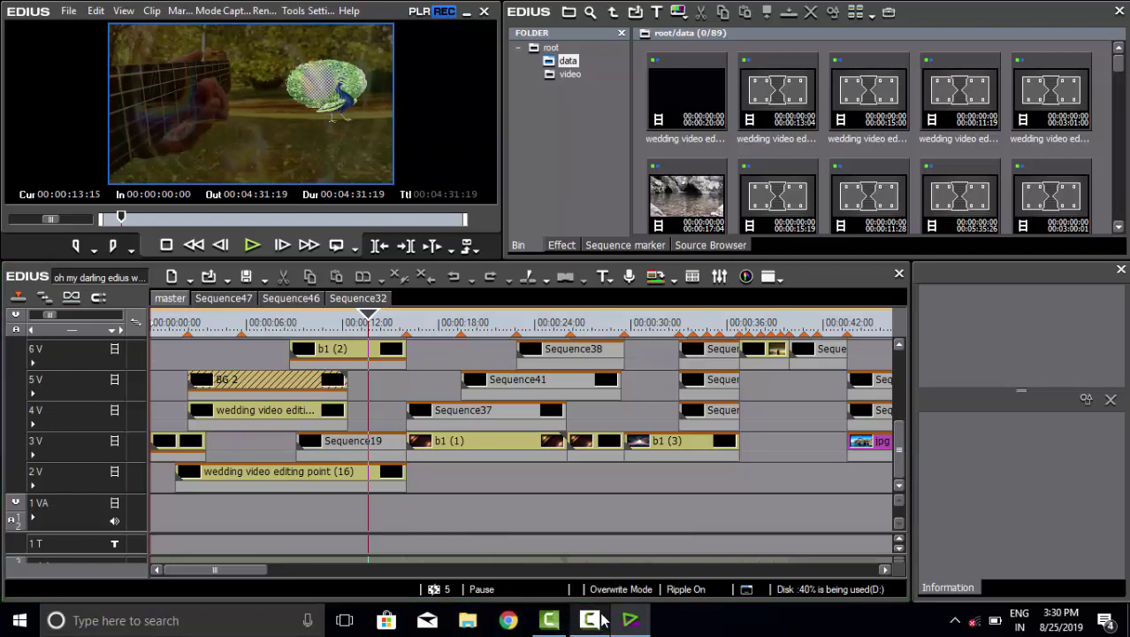
- Move the clips BG 2, BG 3, boy 1, girl 1 and GIRL 2 from drive E into the Oh My Darling edius wedding project's video folder
key("super+e")
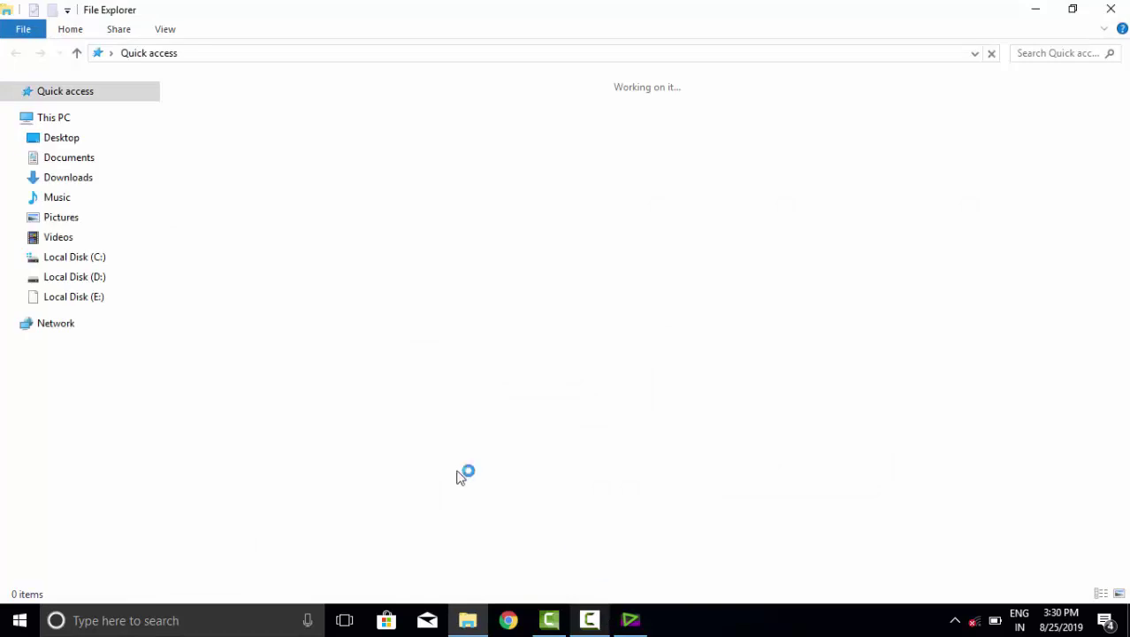
left_click(97, 301)
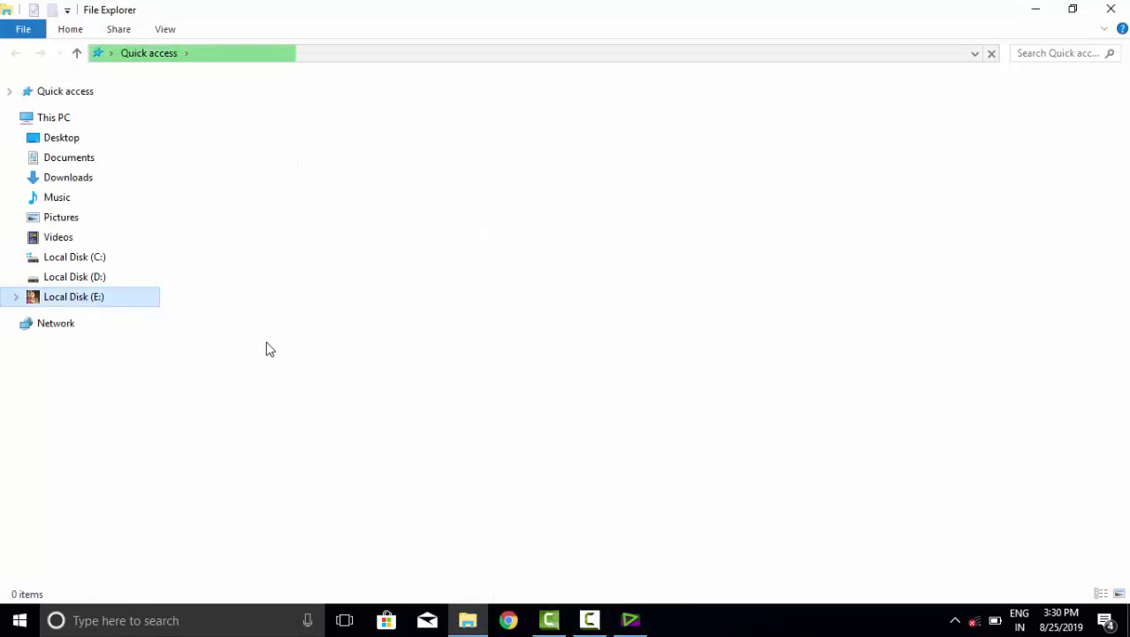
left_click_drag(893, 212, 654, 104)
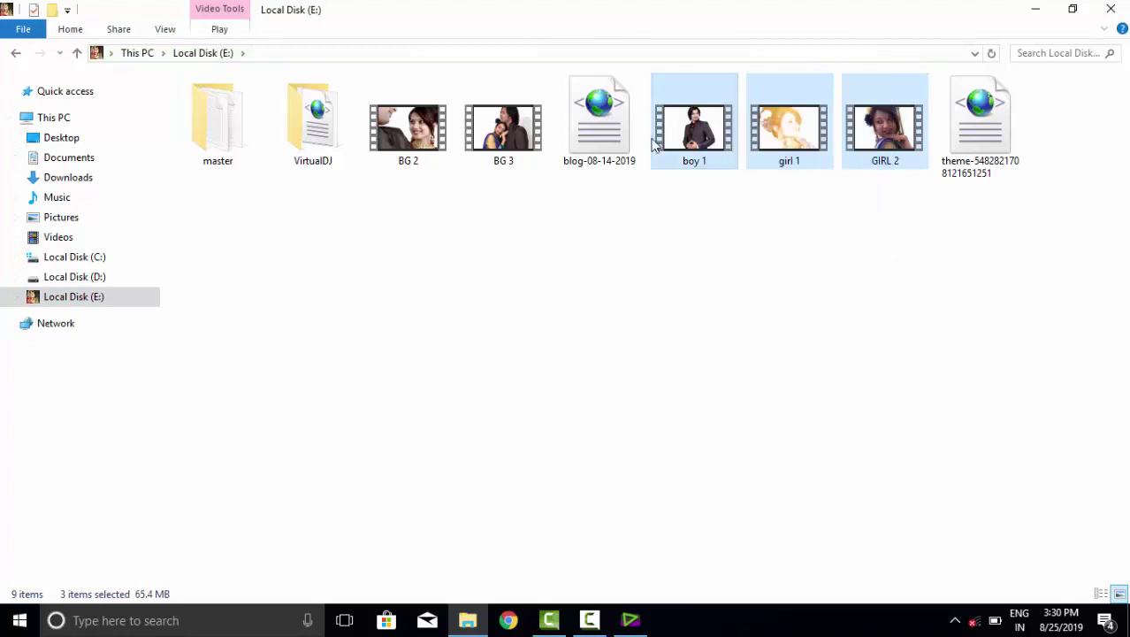
left_click_drag(511, 194, 420, 126)
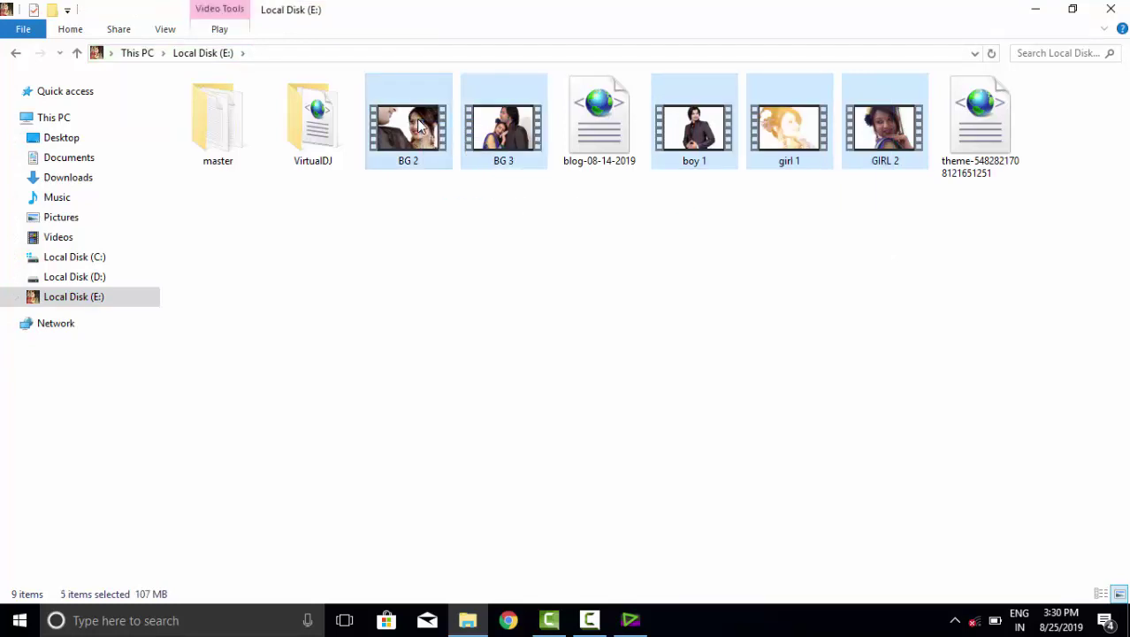
key("ctrl+x")
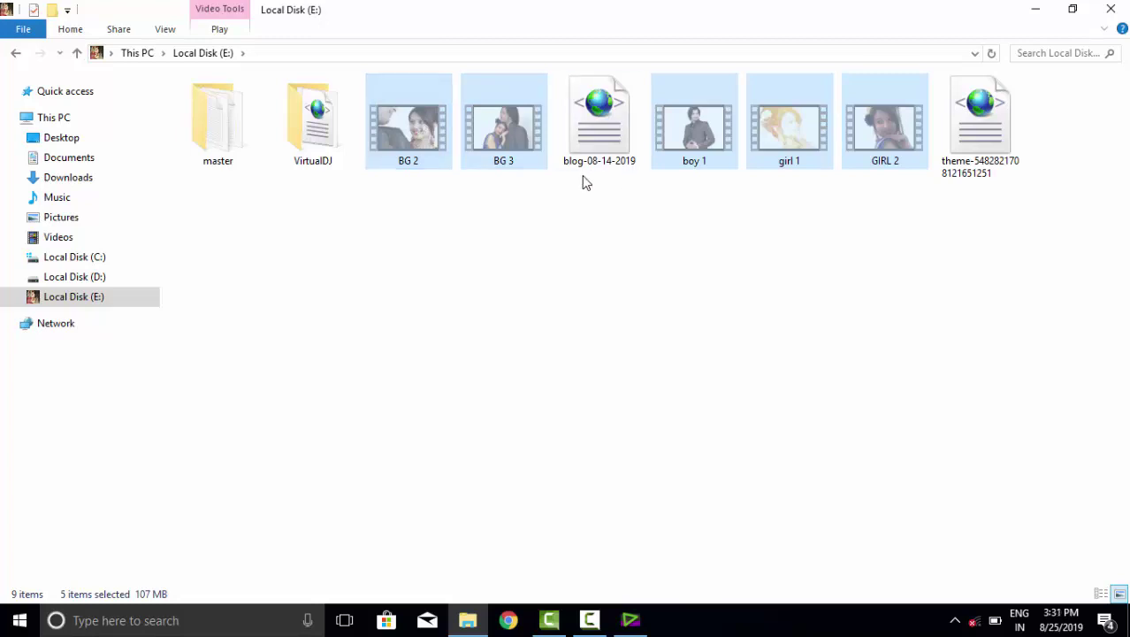
left_click(102, 280)
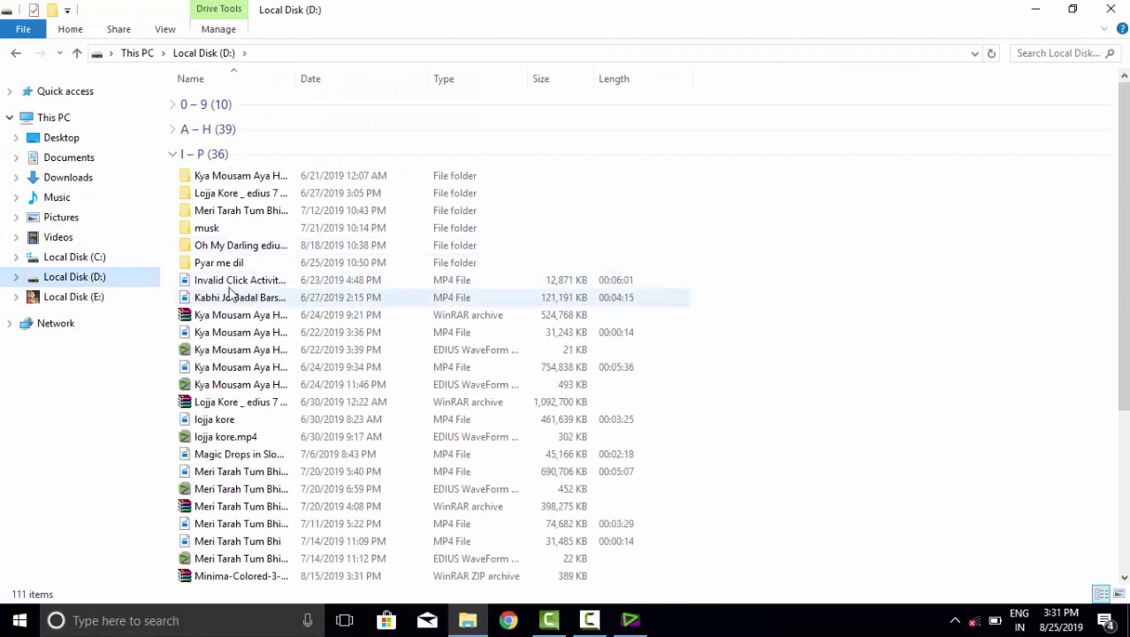
double_click(227, 245)
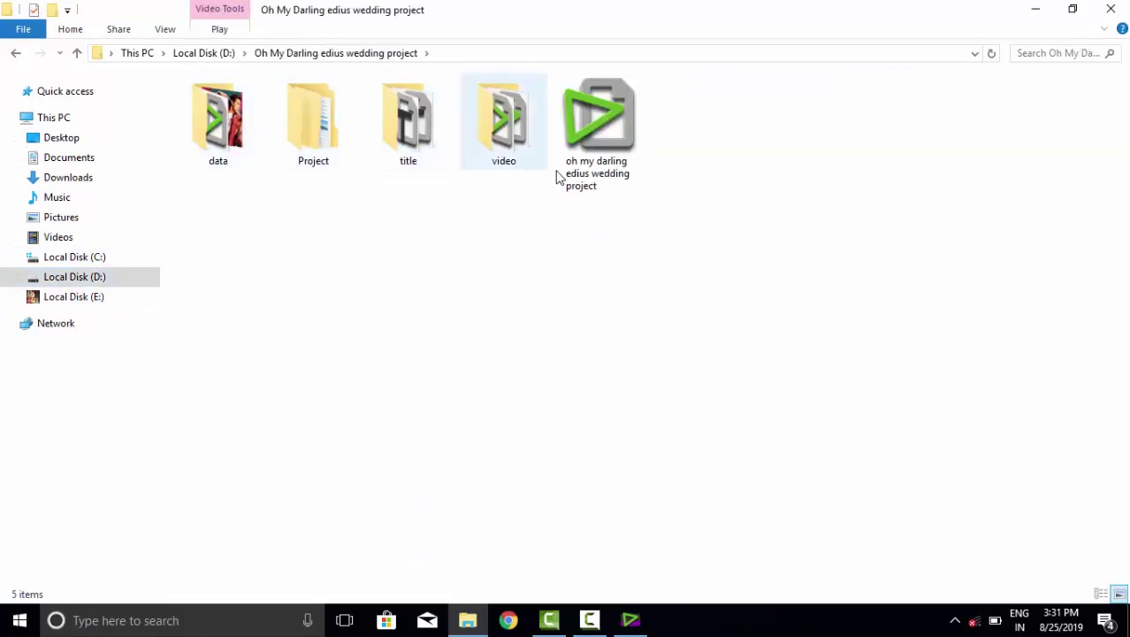
double_click(513, 131)
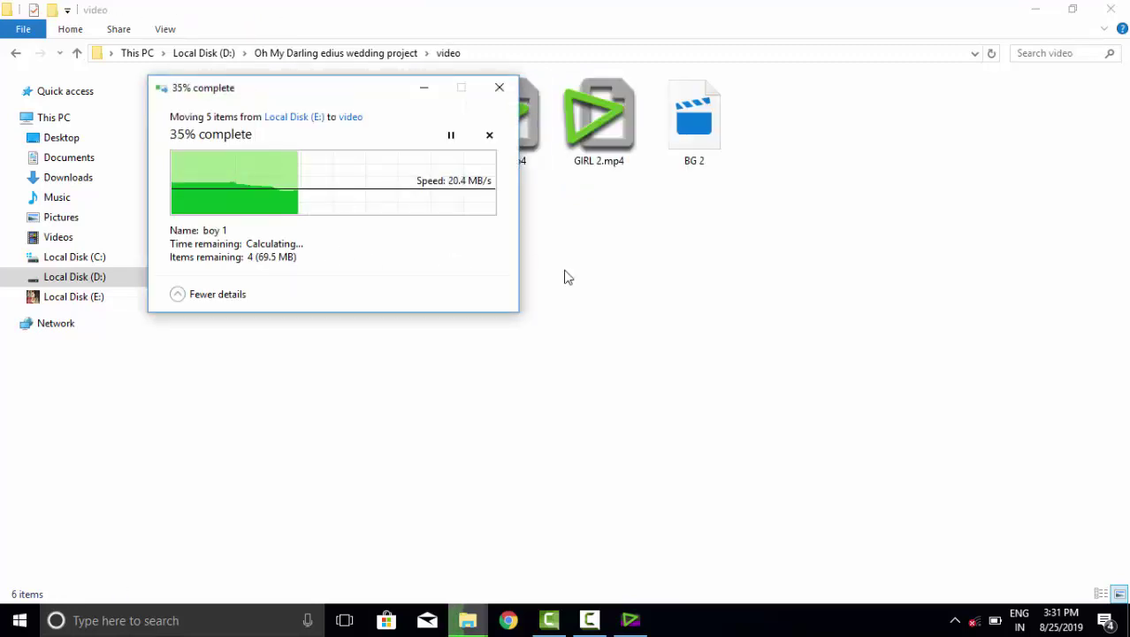
left_click(621, 286)
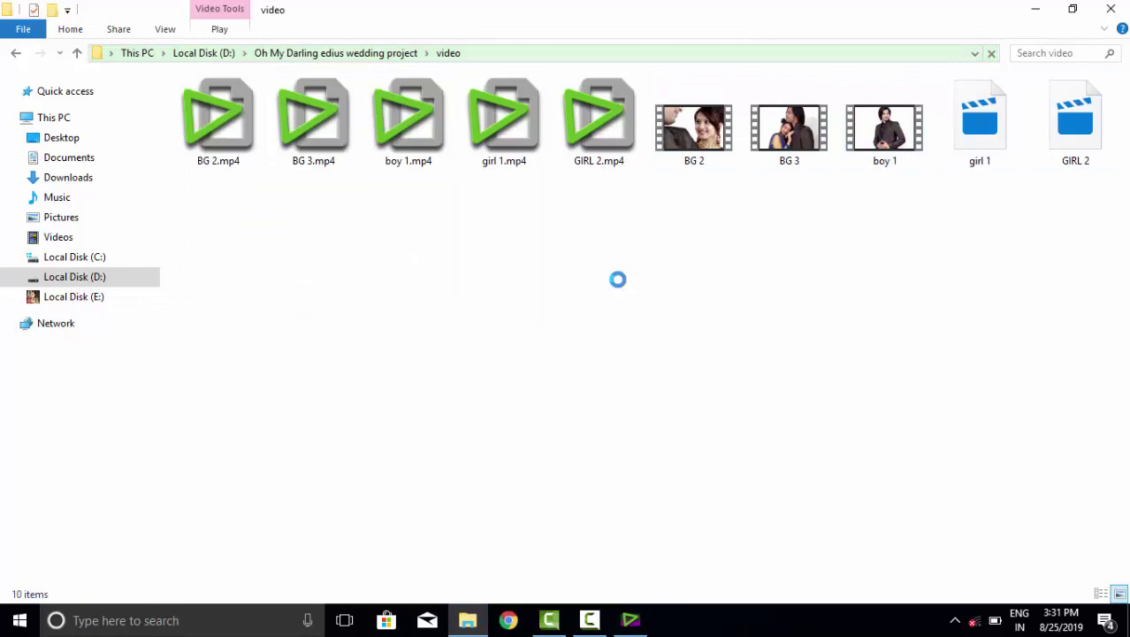
right_click(617, 280)
left_click(656, 372)
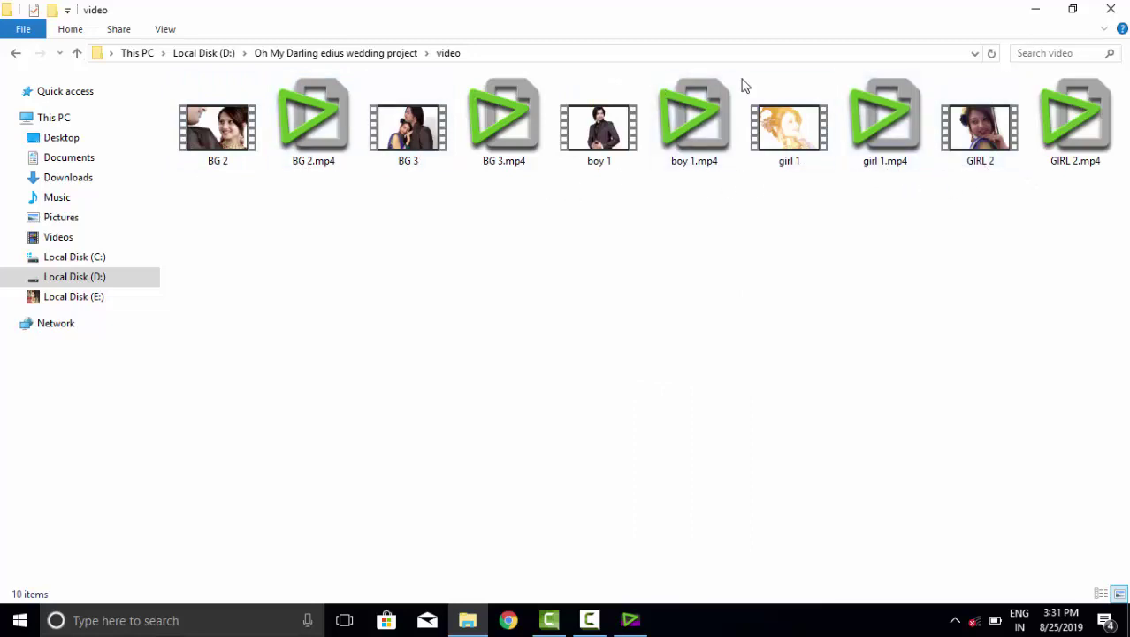
- Switch back to EDIUS and scrub the master timeline around the BG 2 and Sequence19 clips to check the restored footage
key("alt+Tab")
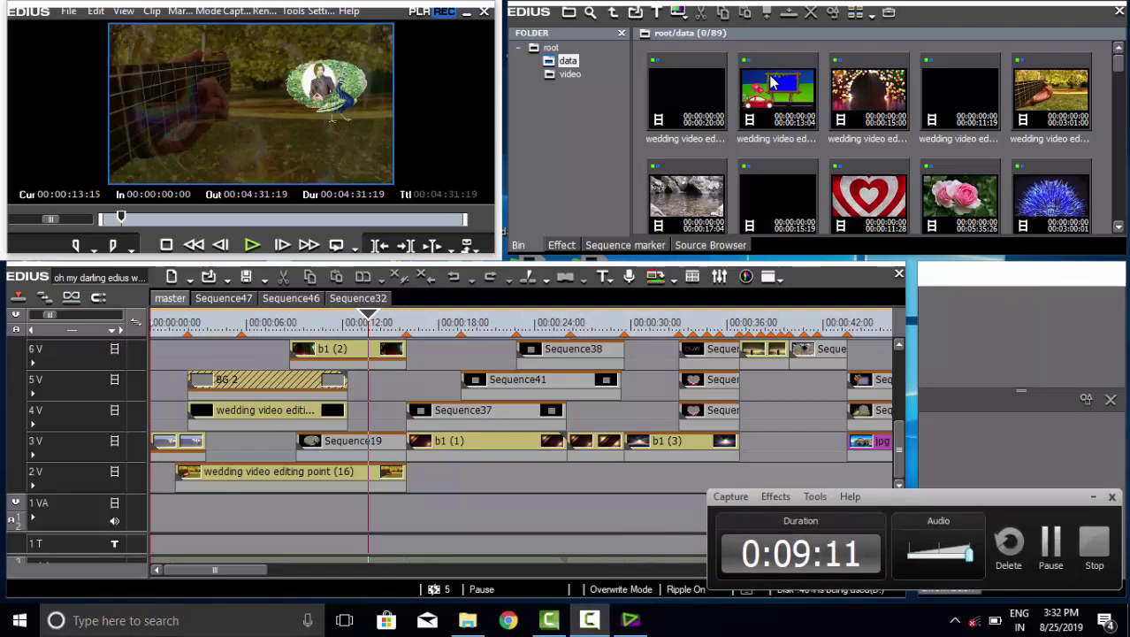
left_click(1049, 541)
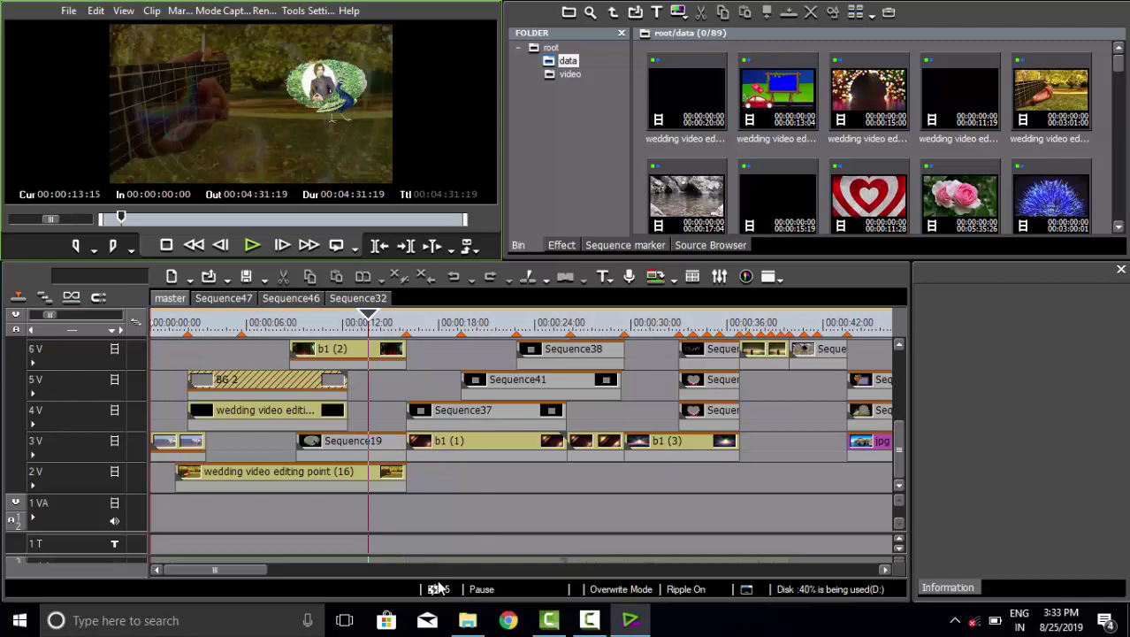
key("j")
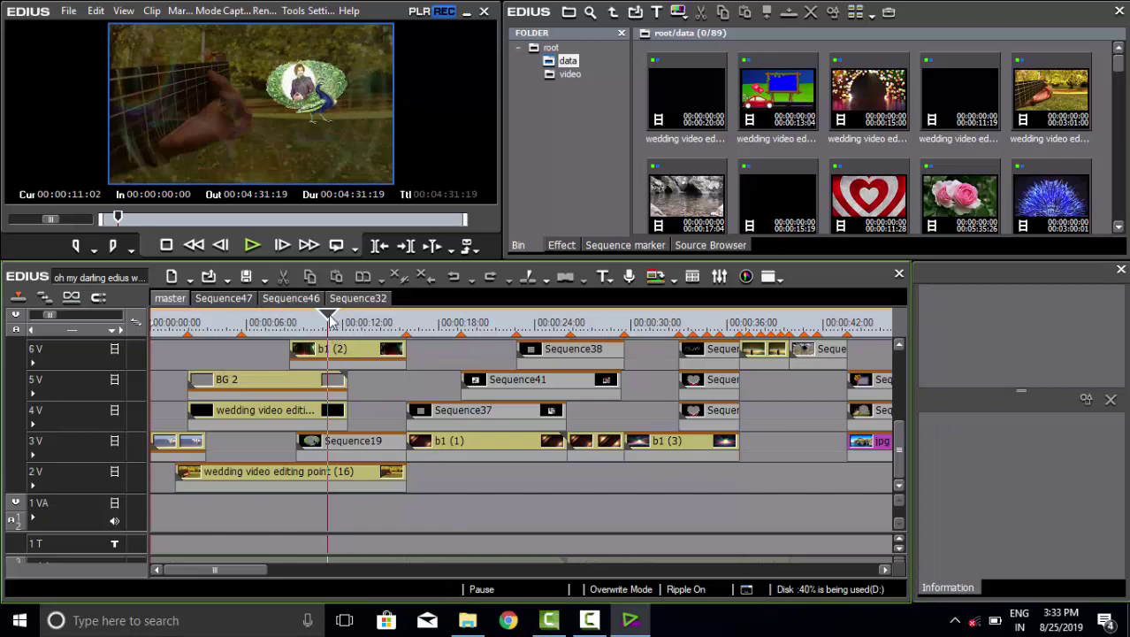
left_click(310, 326)
left_click_drag(309, 326, 506, 326)
left_click(306, 327)
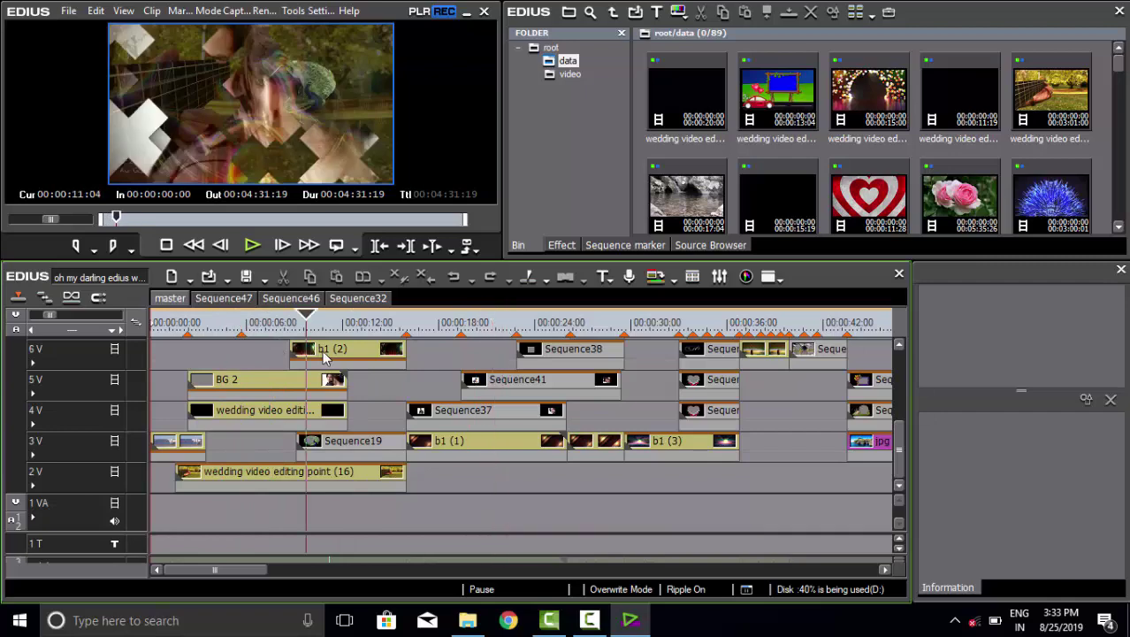
left_click(321, 326)
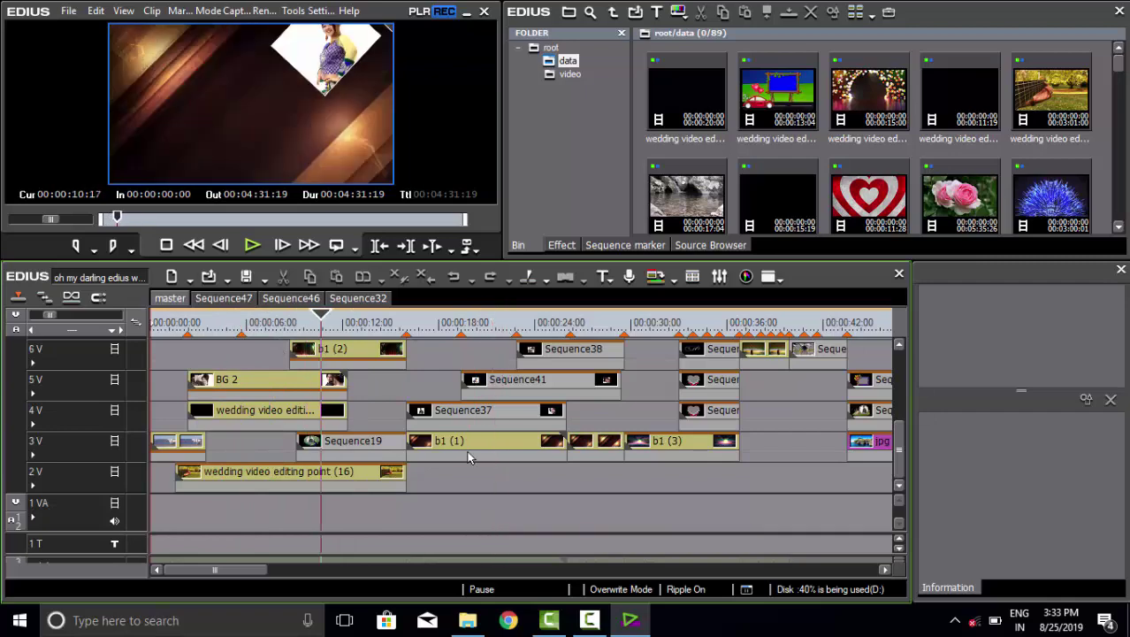
- Try to move the BG 2 clip from the project's video folder to drive E in File Explorer
left_click(470, 618)
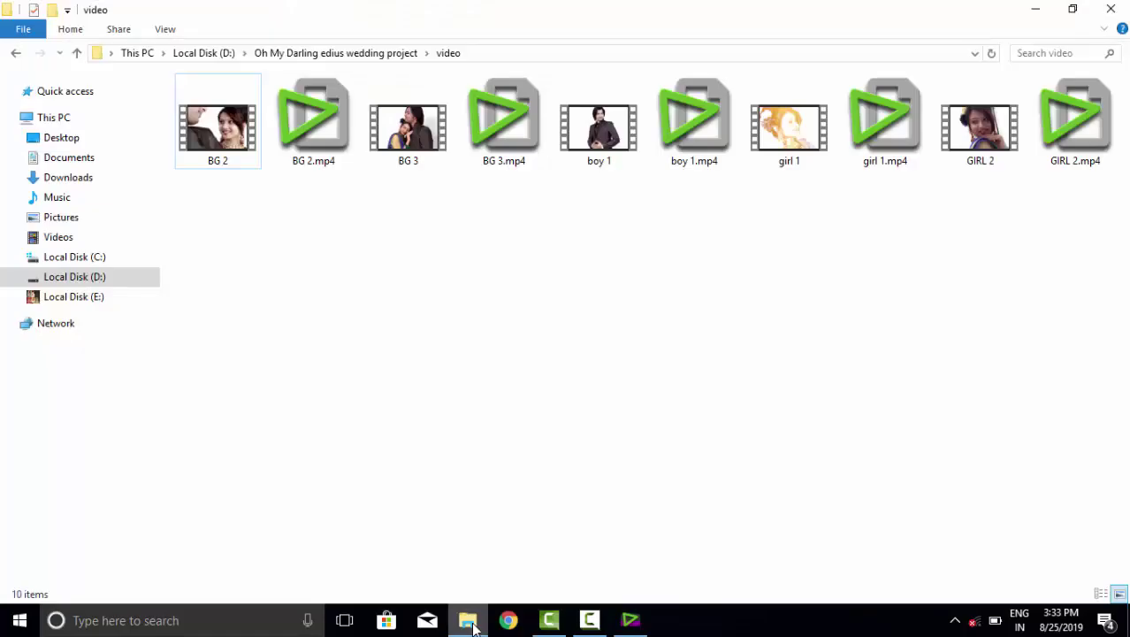
left_click(232, 160)
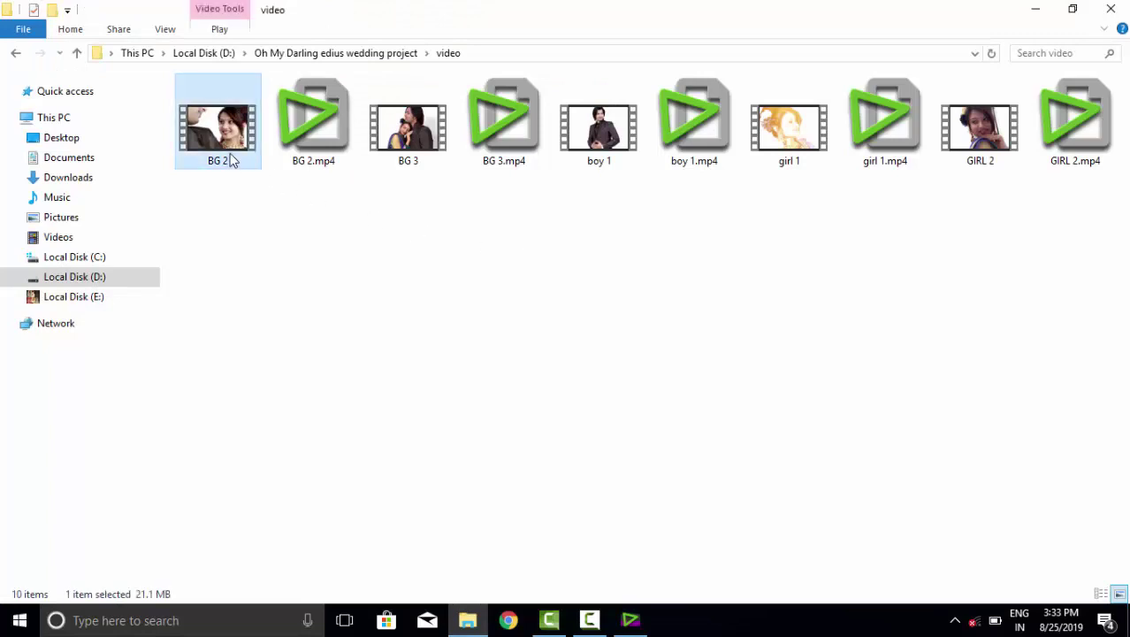
key("ctrl+x")
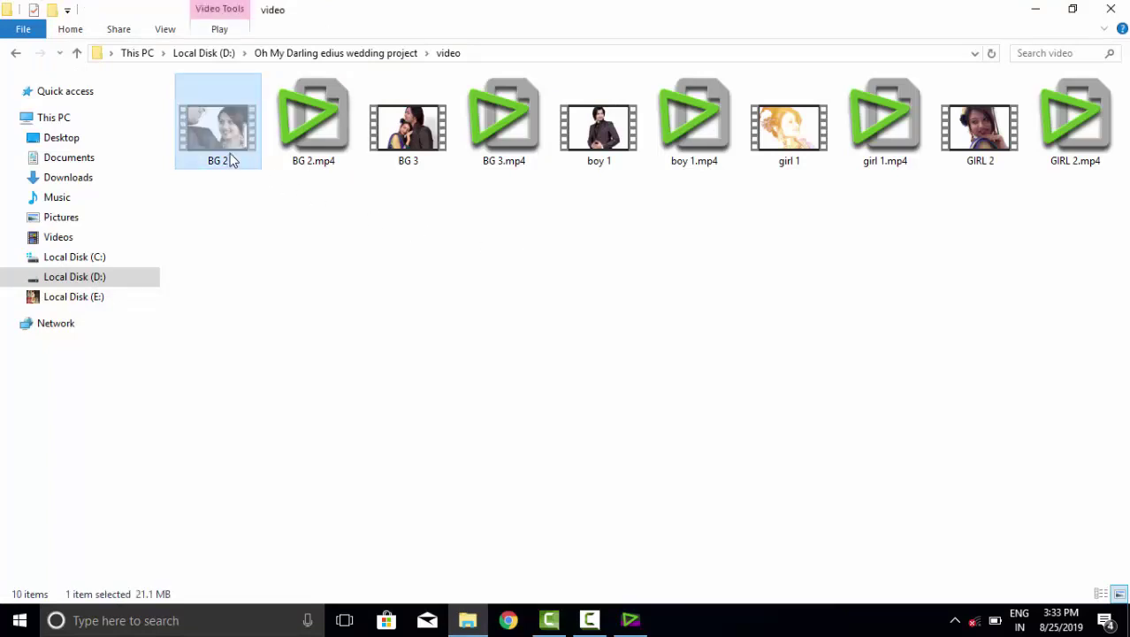
left_click(109, 296)
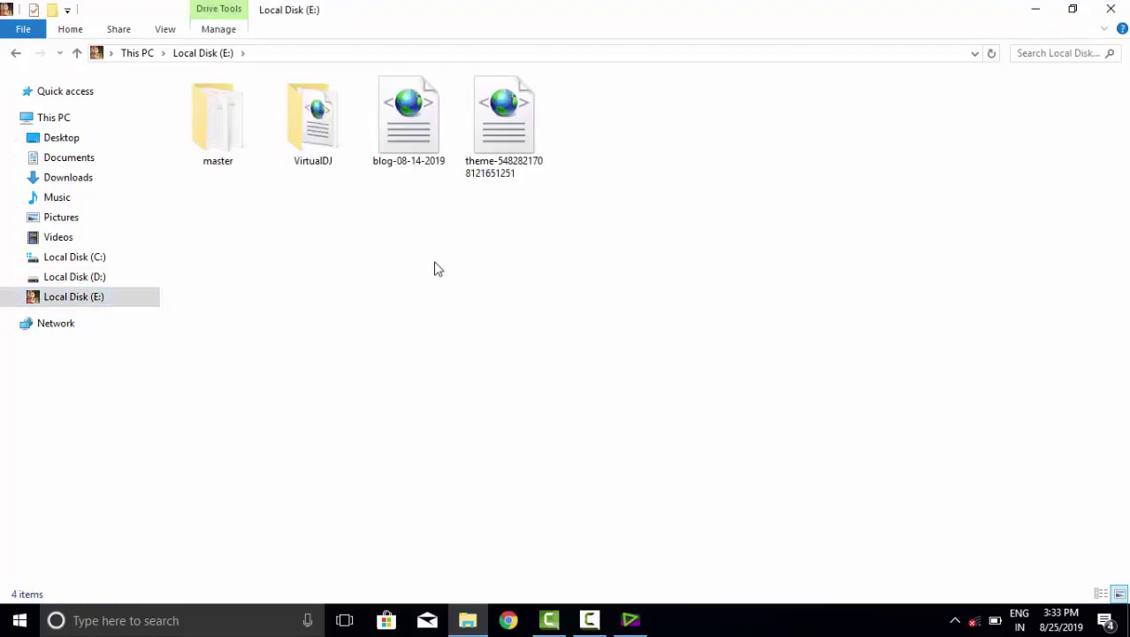
key("ctrl+v")
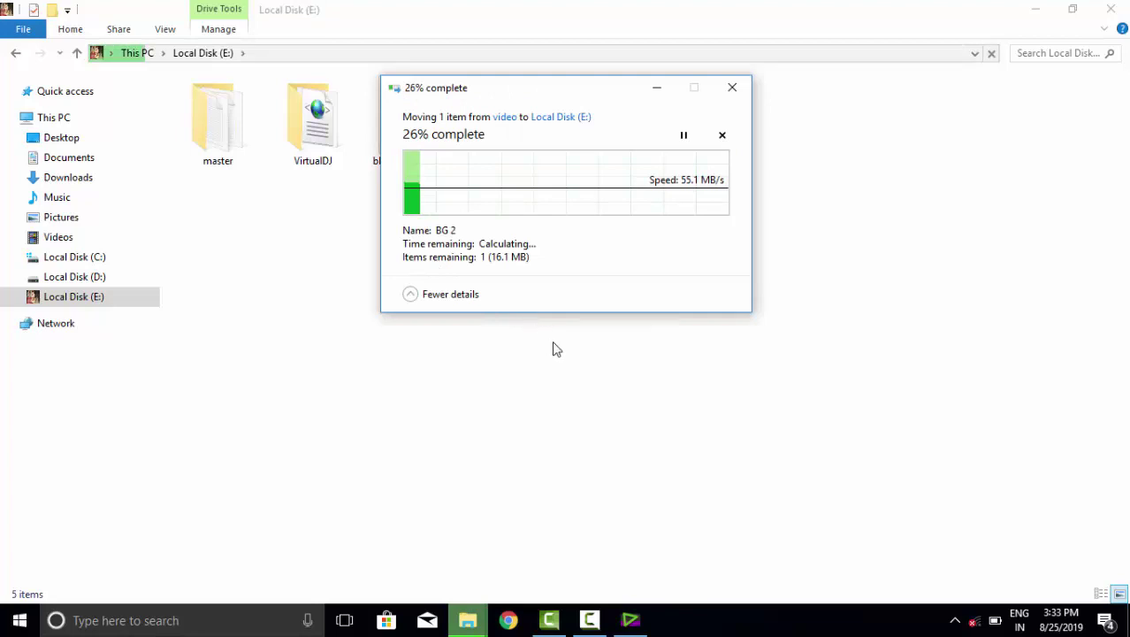
left_click(730, 88)
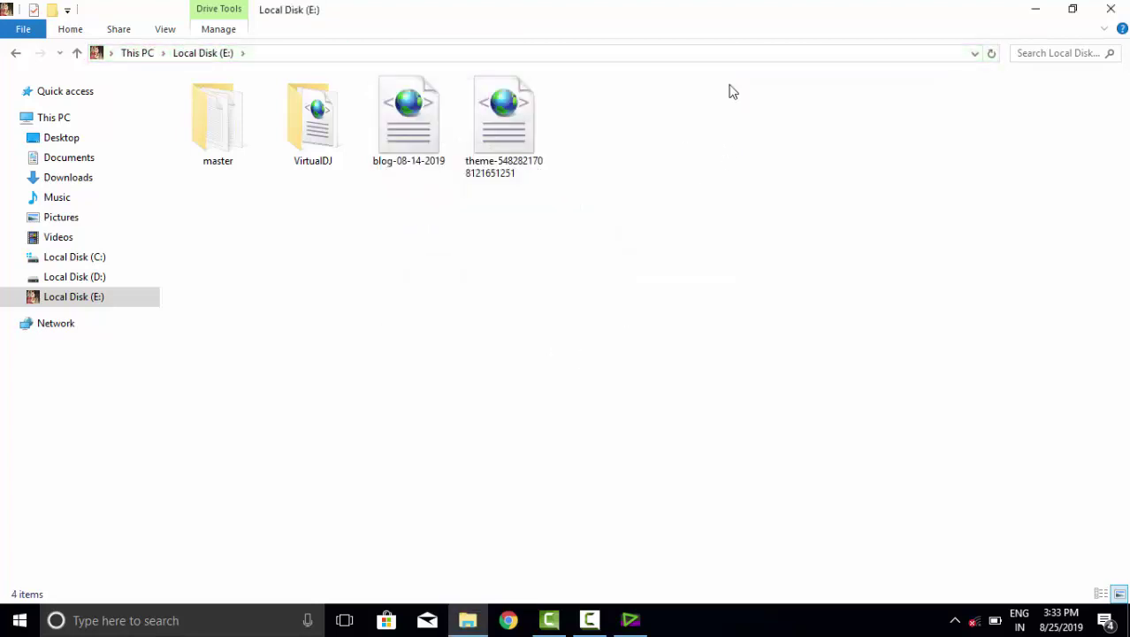
- Move the landscape picture b1 (1) from the Oh My Darling edius wedding project's data folder on drive D to drive E
left_click(467, 621)
left_click(467, 620)
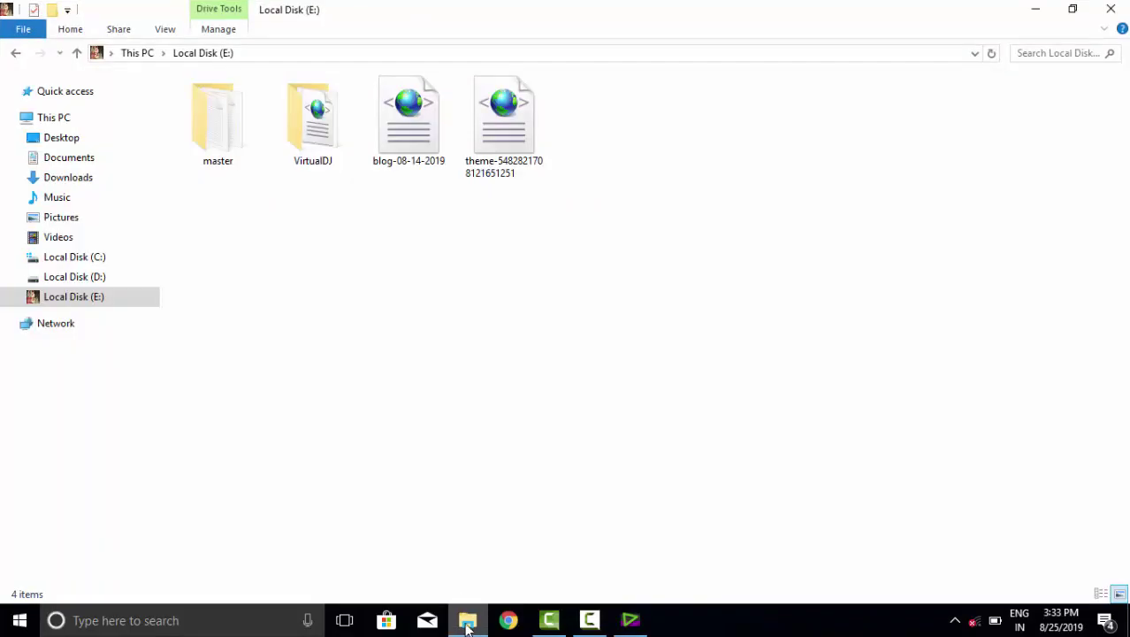
left_click(94, 277)
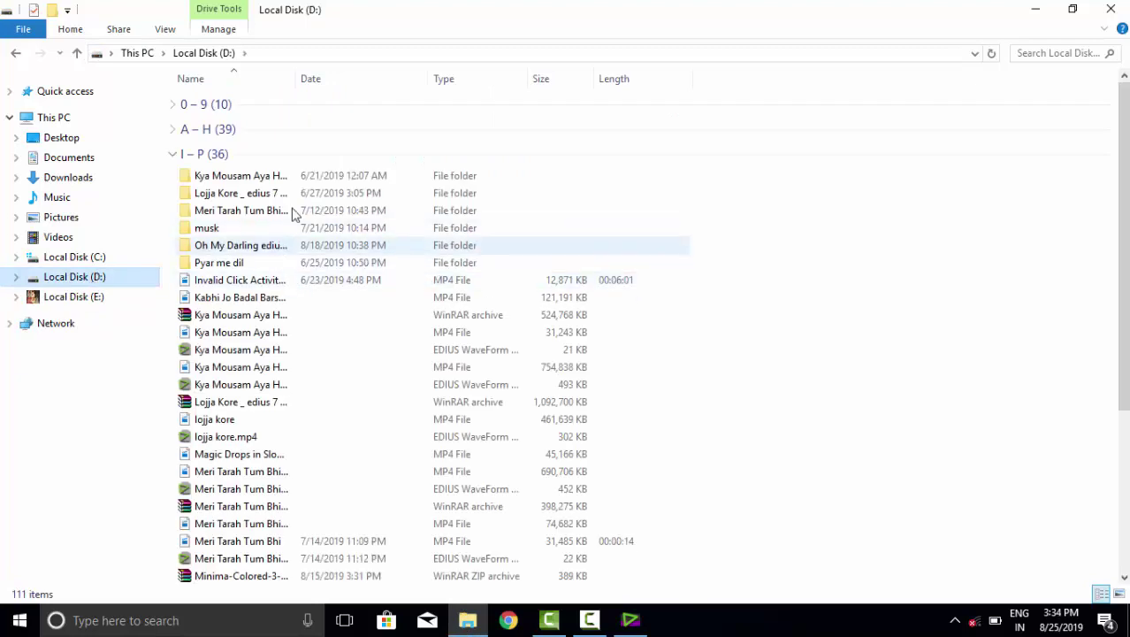
double_click(255, 246)
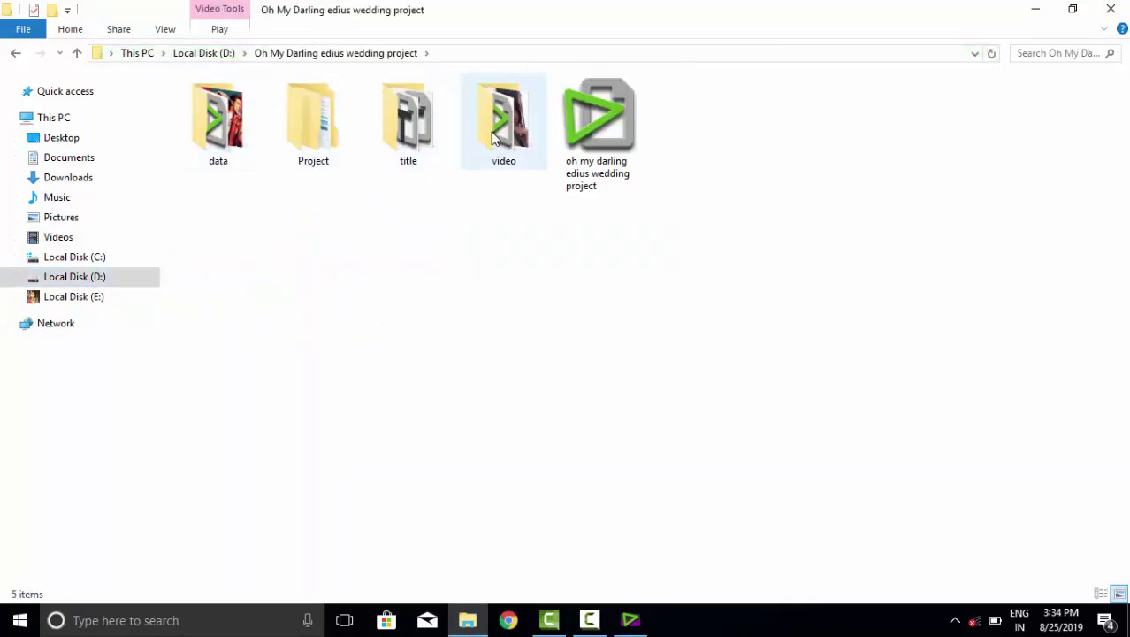
double_click(242, 159)
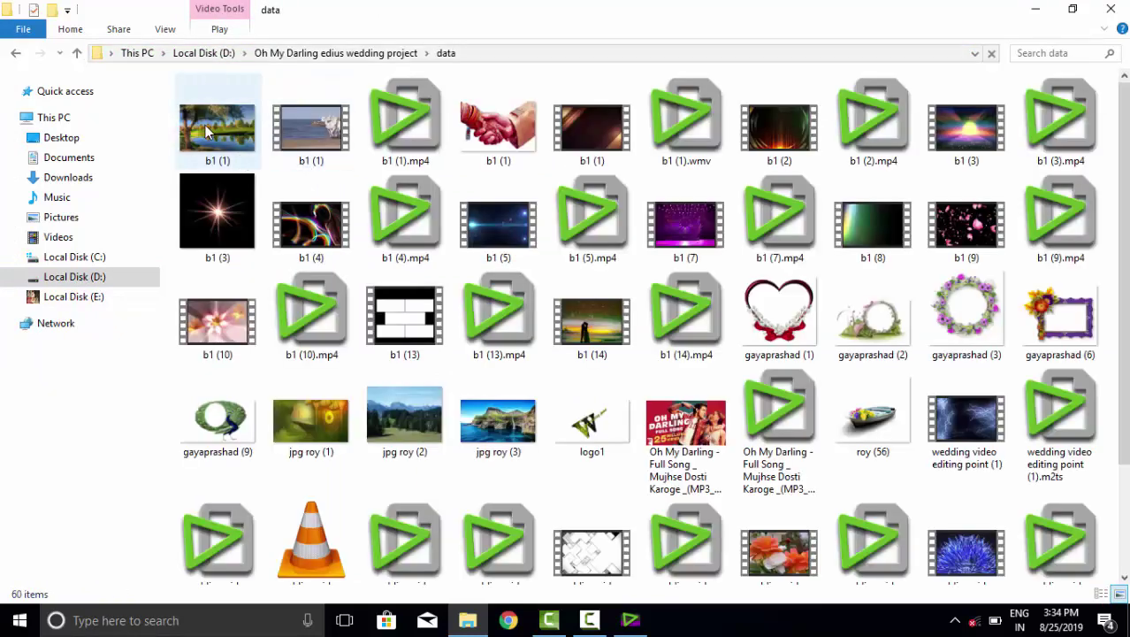
left_click(205, 125)
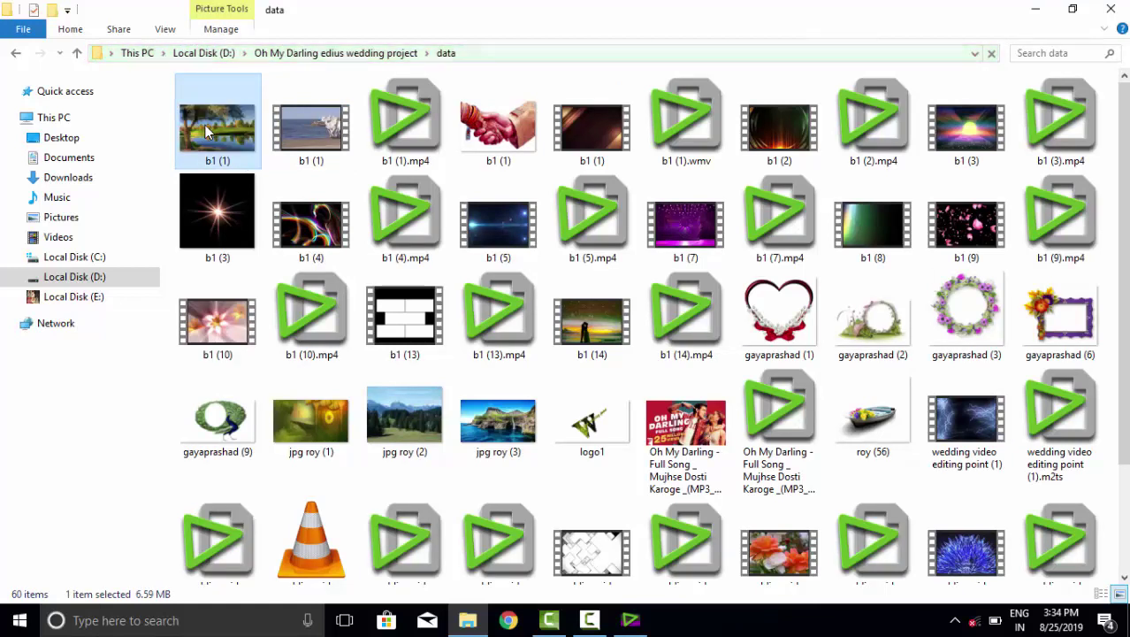
left_click(94, 298)
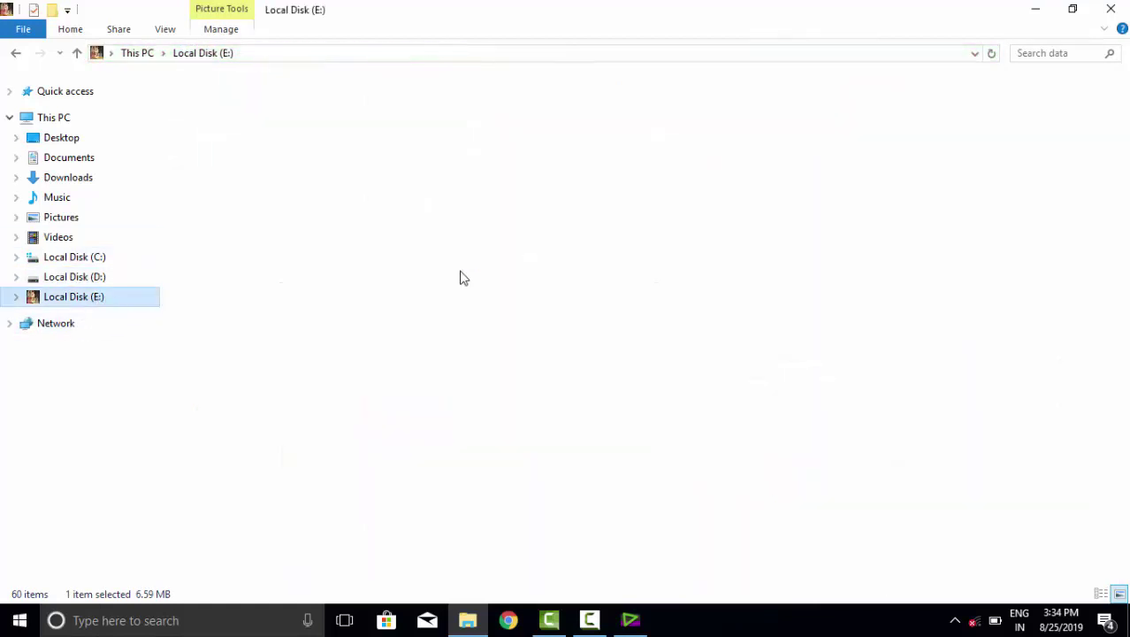
left_click(499, 295)
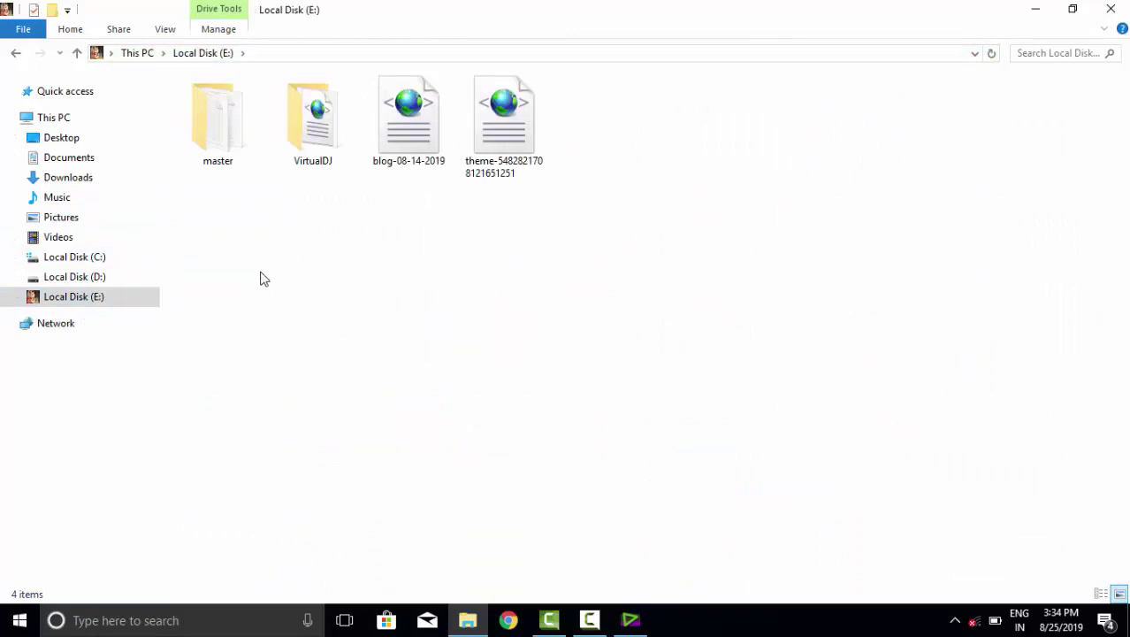
key("ctrl+v")
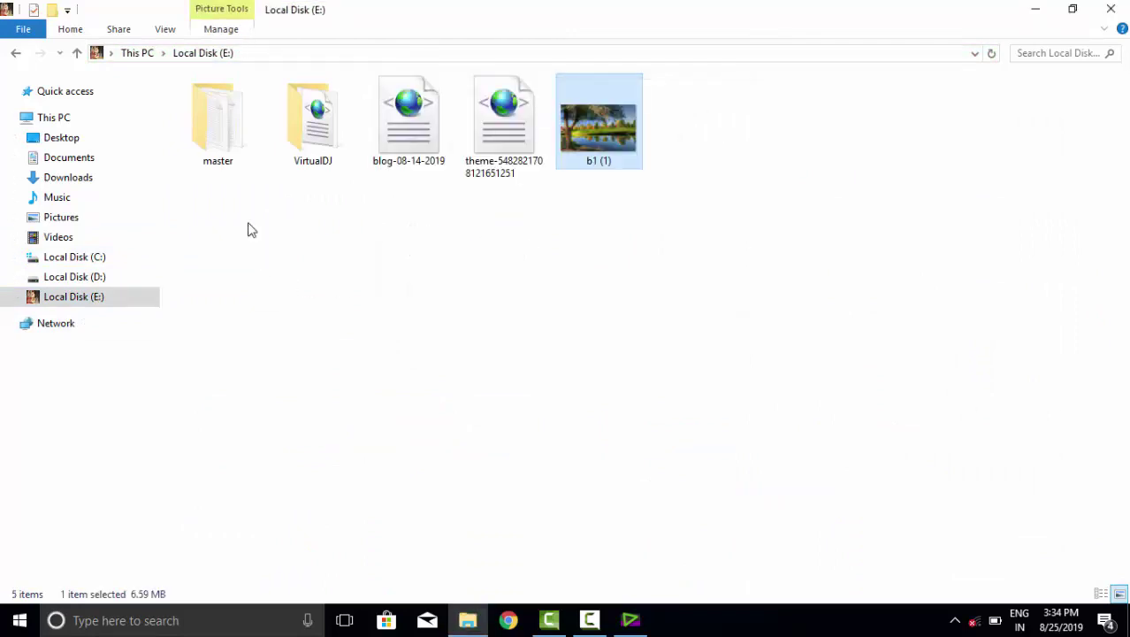
left_click(15, 55)
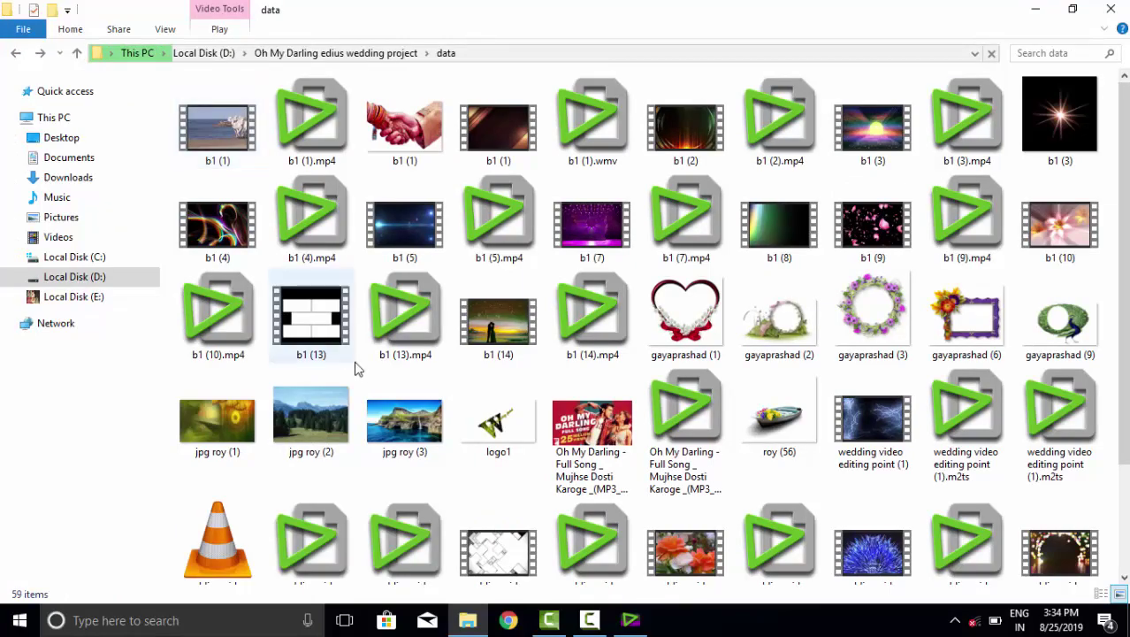
- Switch to EDIUS, widen the Restore and Transfer Clips dialog, and choose Relink (select file) for the lost b1 (1).bmp
left_click(630, 620)
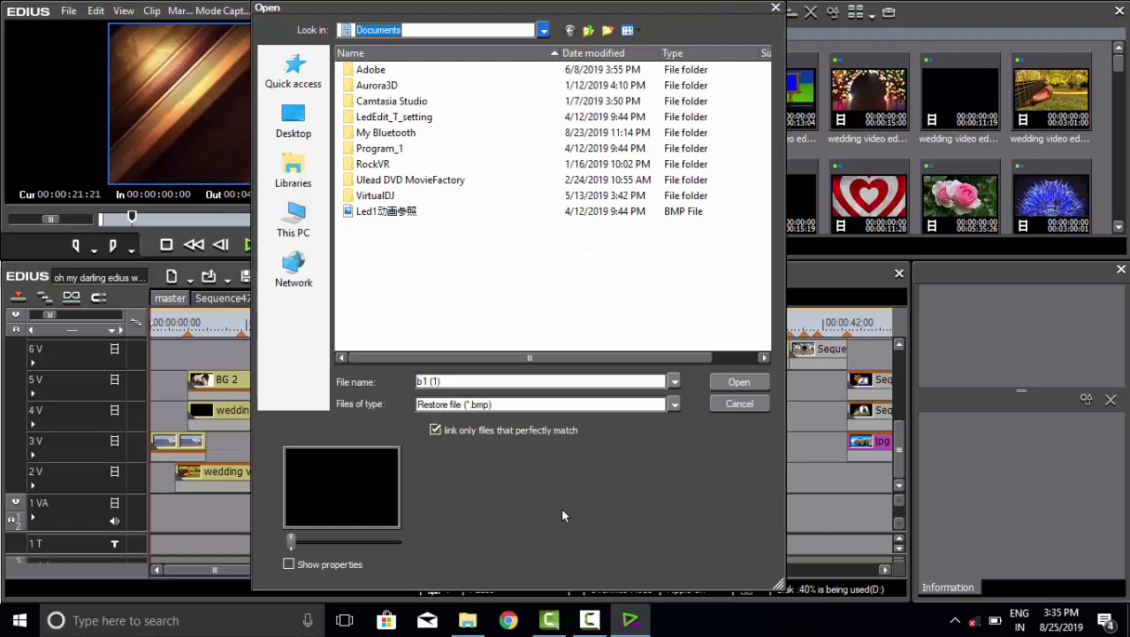
key("Escape")
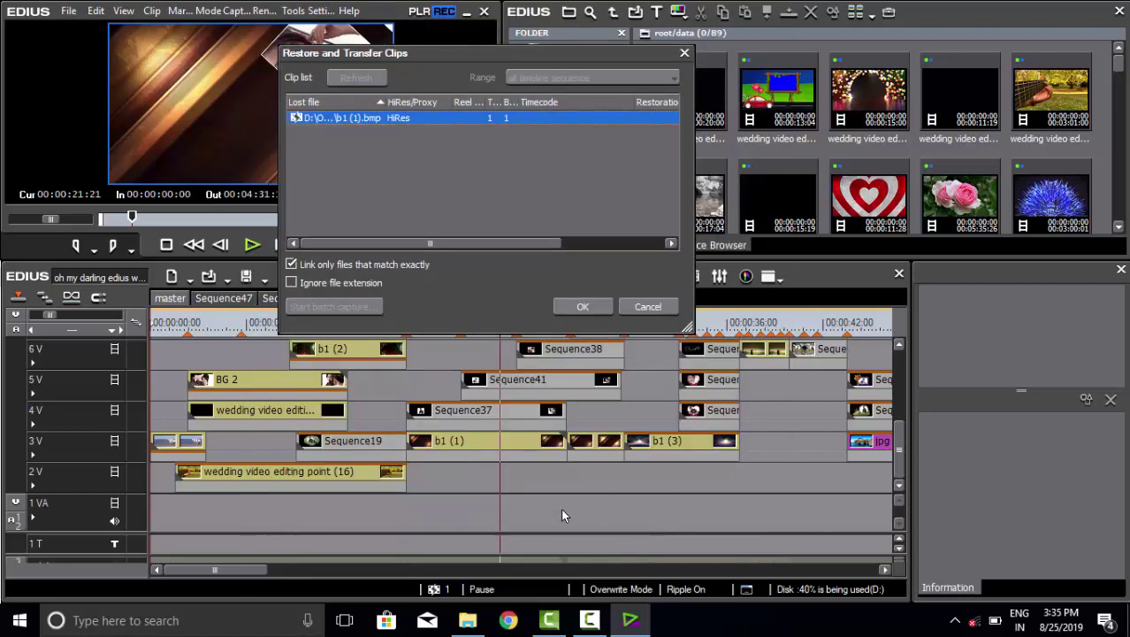
left_click_drag(687, 288, 970, 287)
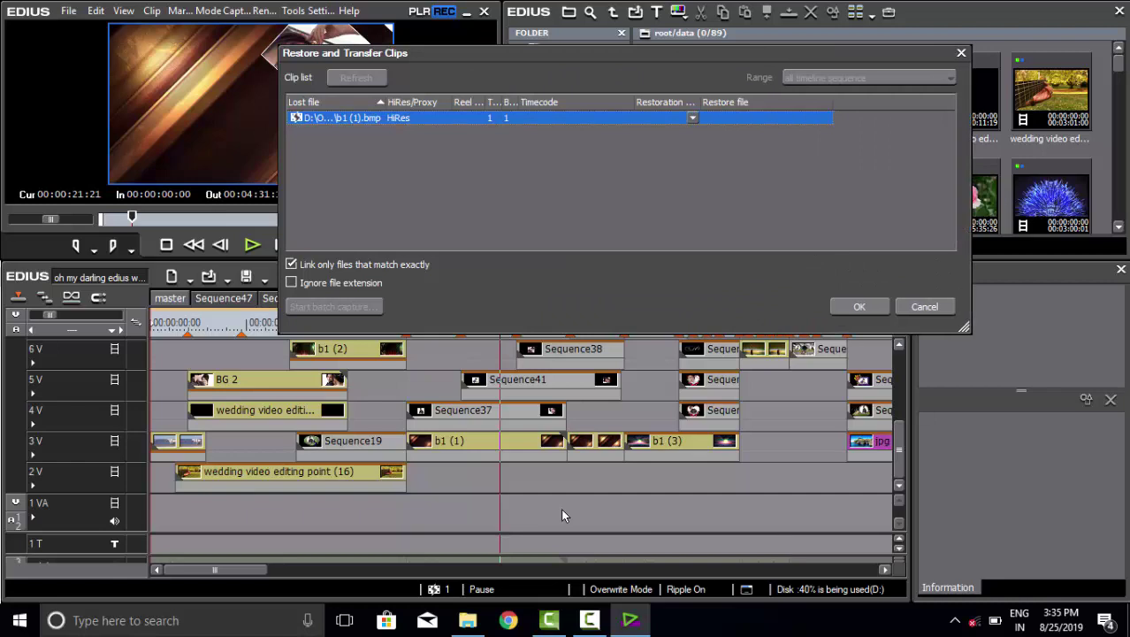
left_click(692, 118)
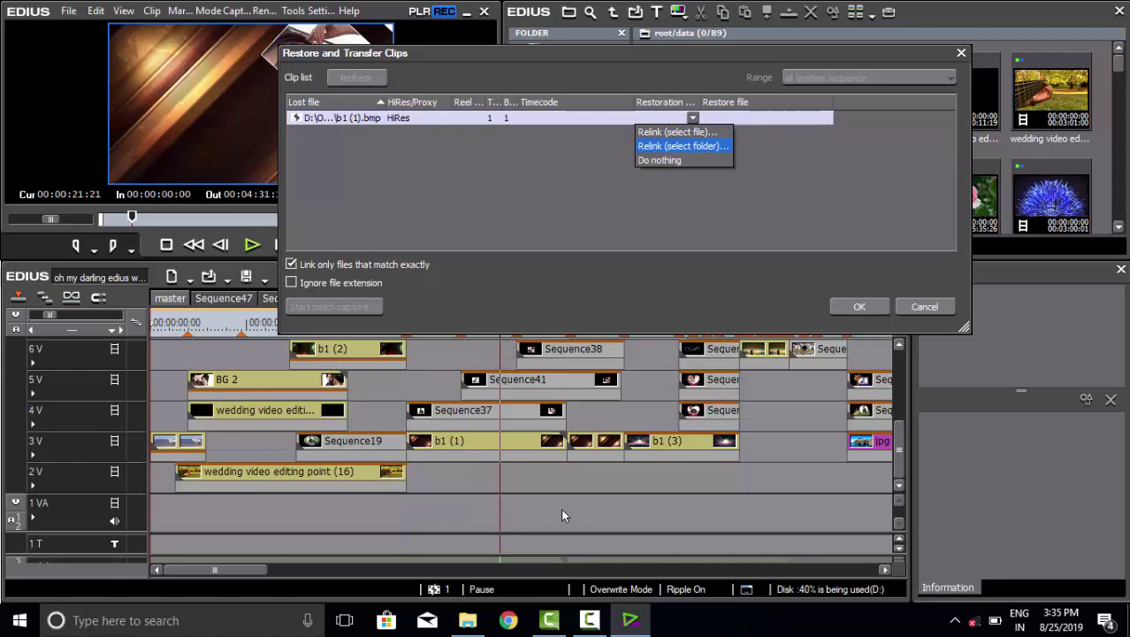
key("Up")
key("Up")
key("Return")
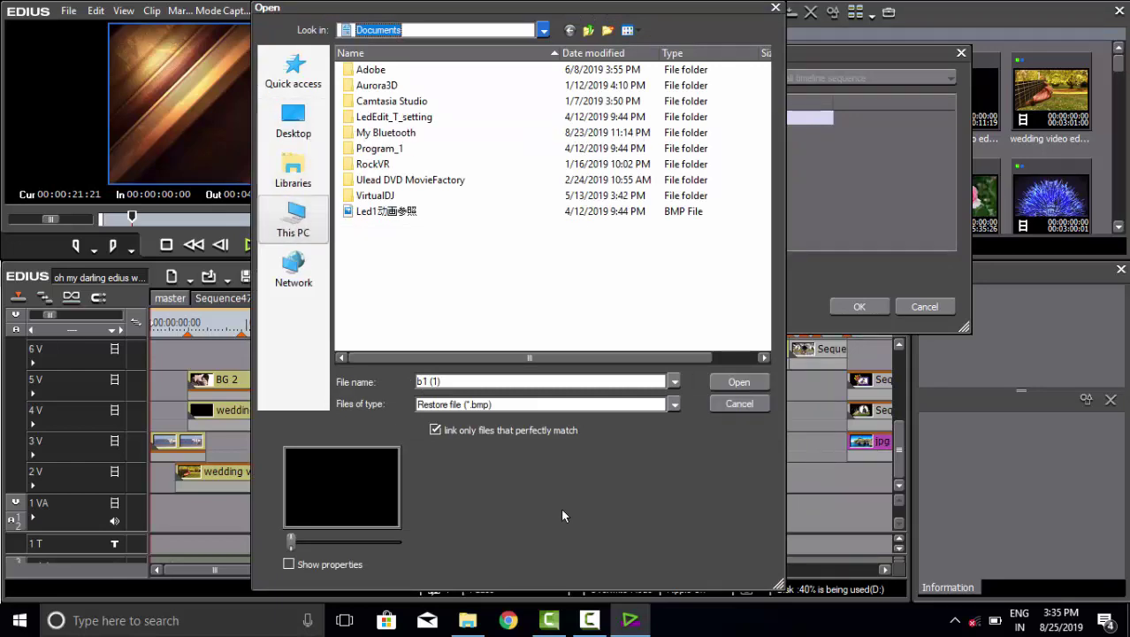
- Pick b1 (1) on drive E as the restore file for the lost clip and apply the relink
left_click(293, 221)
left_click(416, 296)
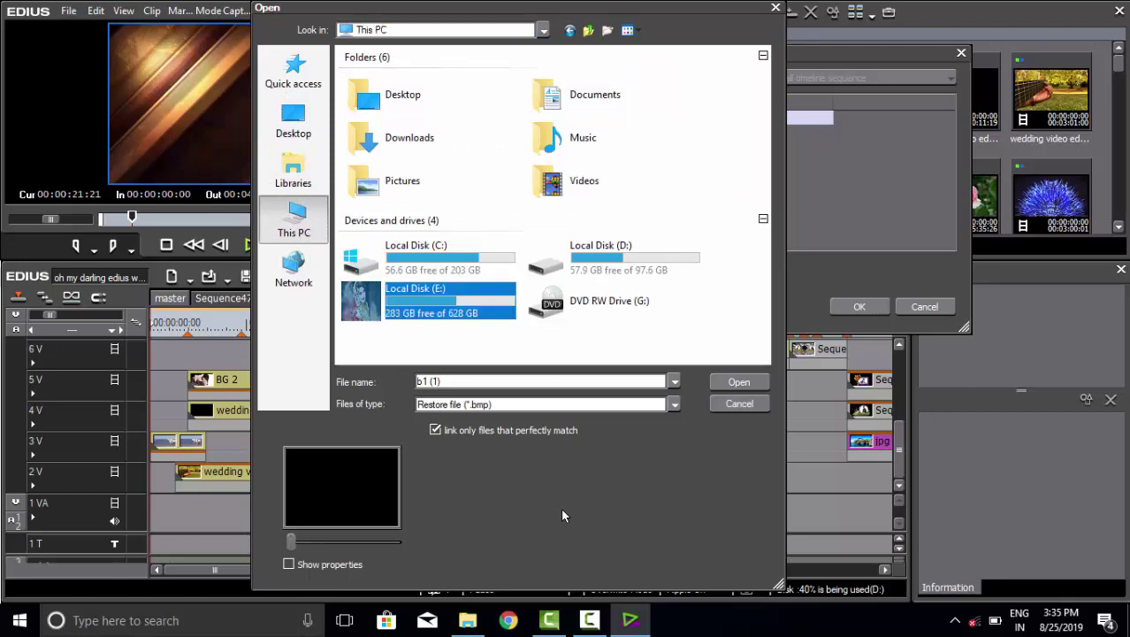
key("Return")
left_click(555, 106)
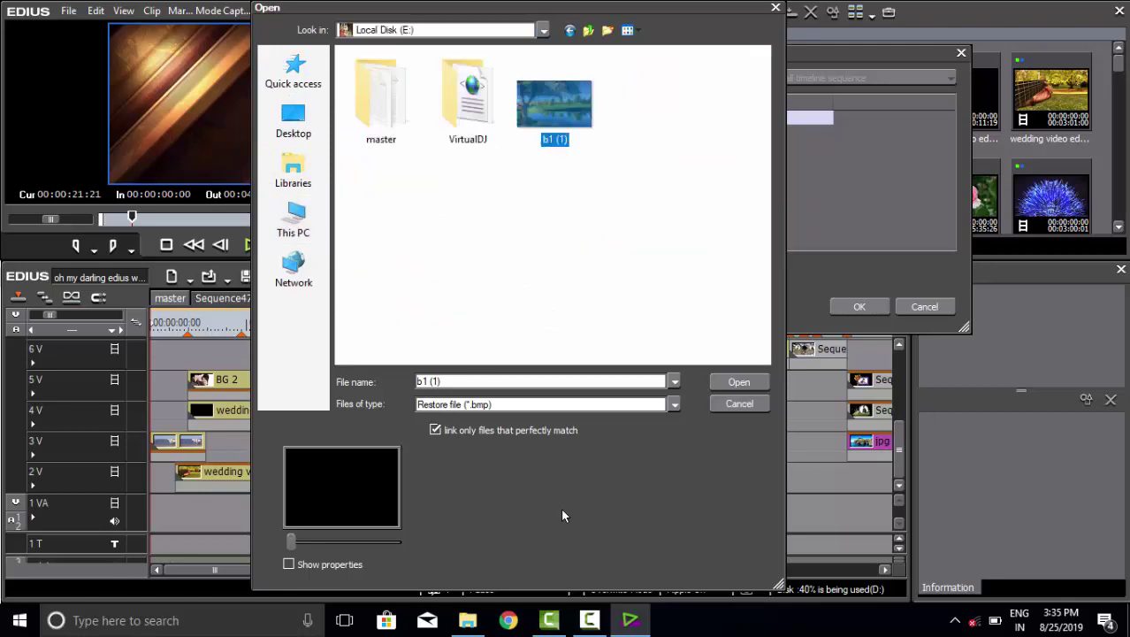
key("Return")
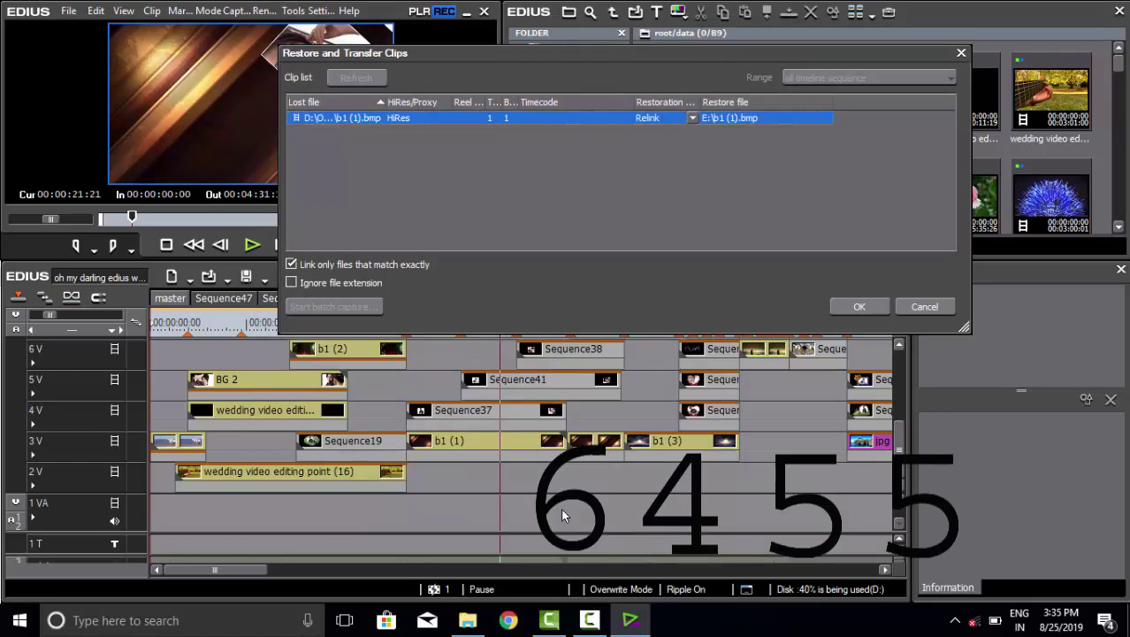
key("Tab")
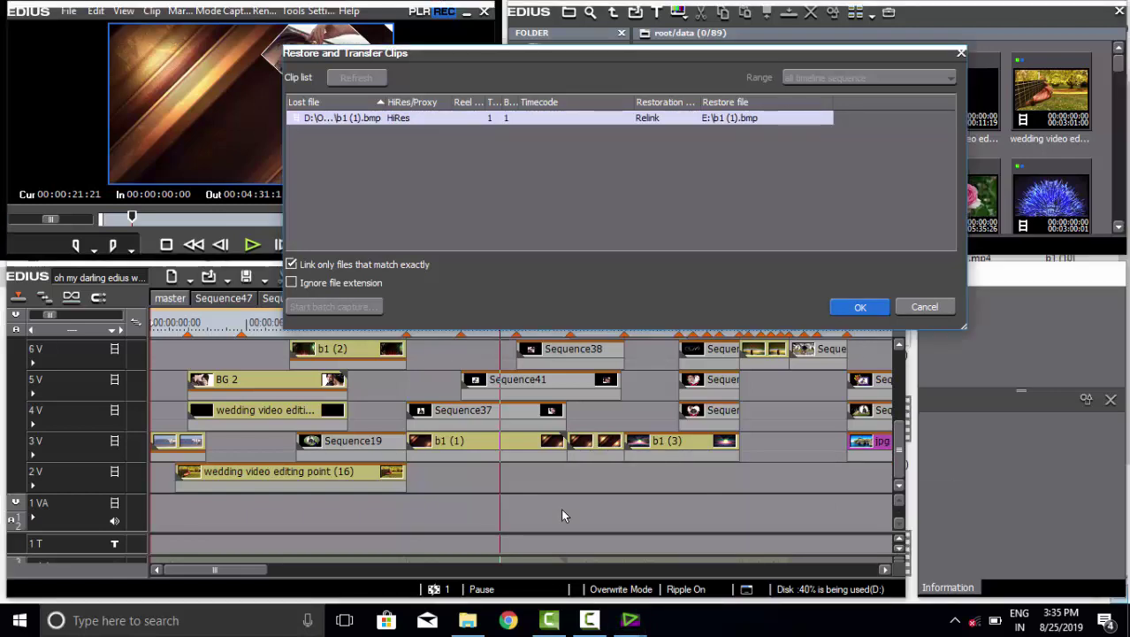
key("Return")
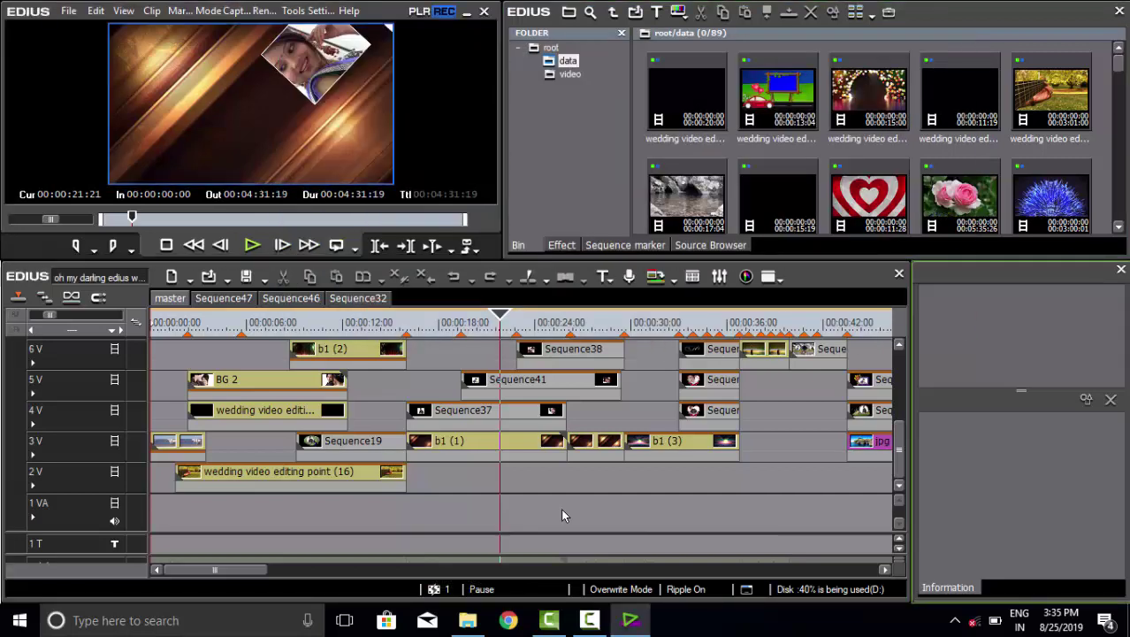
- Scrub the master timeline back to 00:00:18:06 to check the footage over the b1 (1) clip
key("Left")
key("Left")
key("Left")
key("Left")
key("Left")
key("Left")
key("Left")
key("Left")
key("Left")
key("Left")
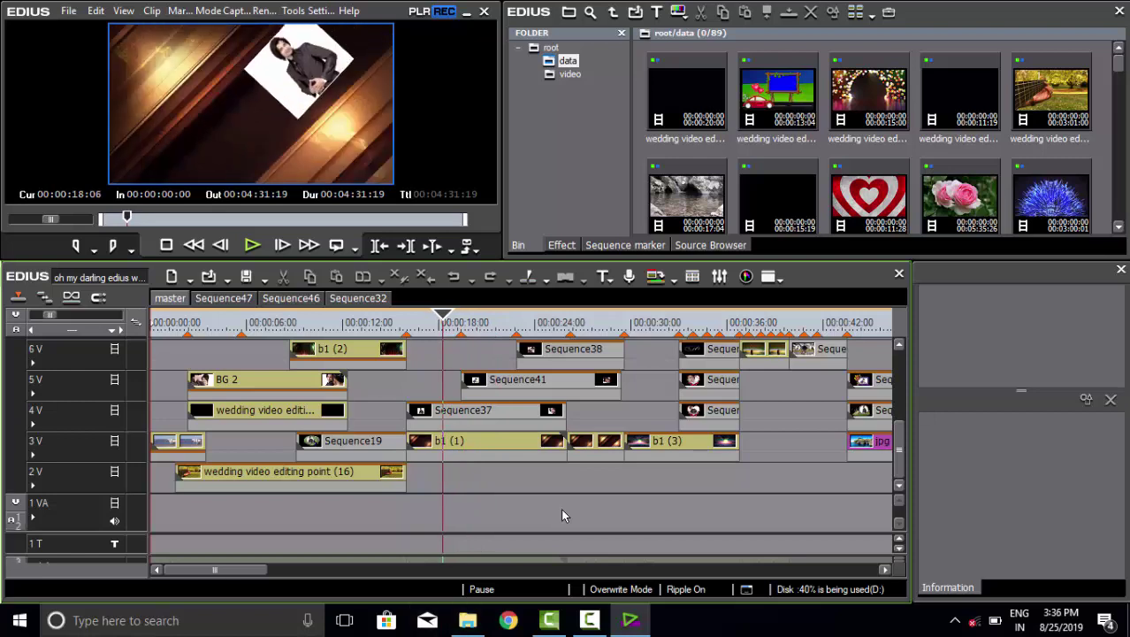
- Show the clips in the bin's video folder, and open and cancel the dialog for adding clip files
key("Down")
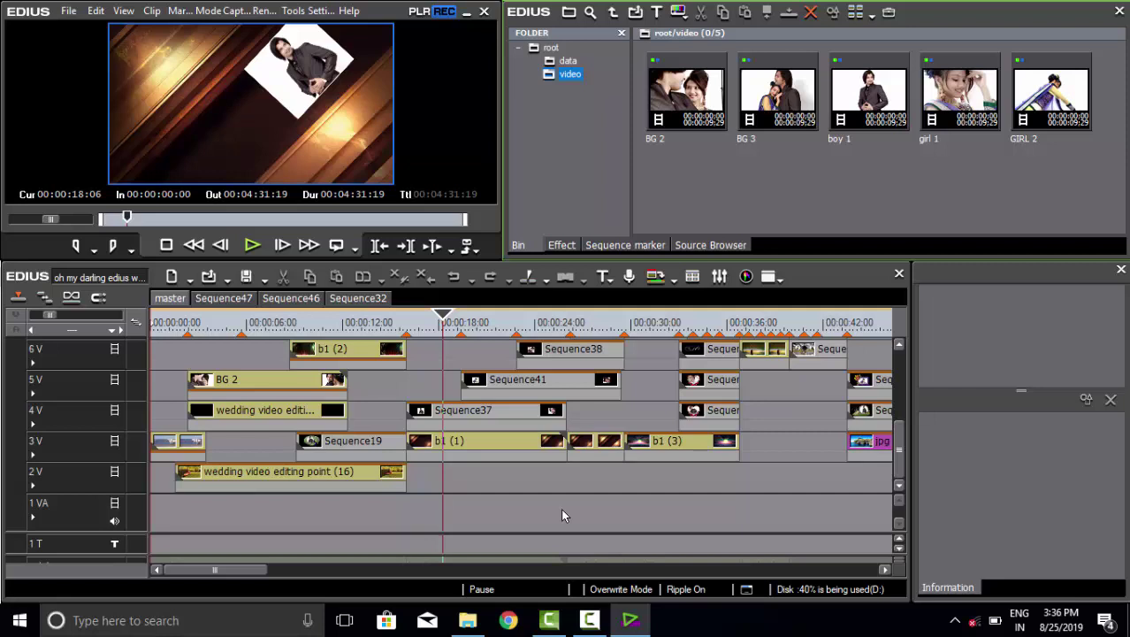
key("Tab")
key("ctrl+o")
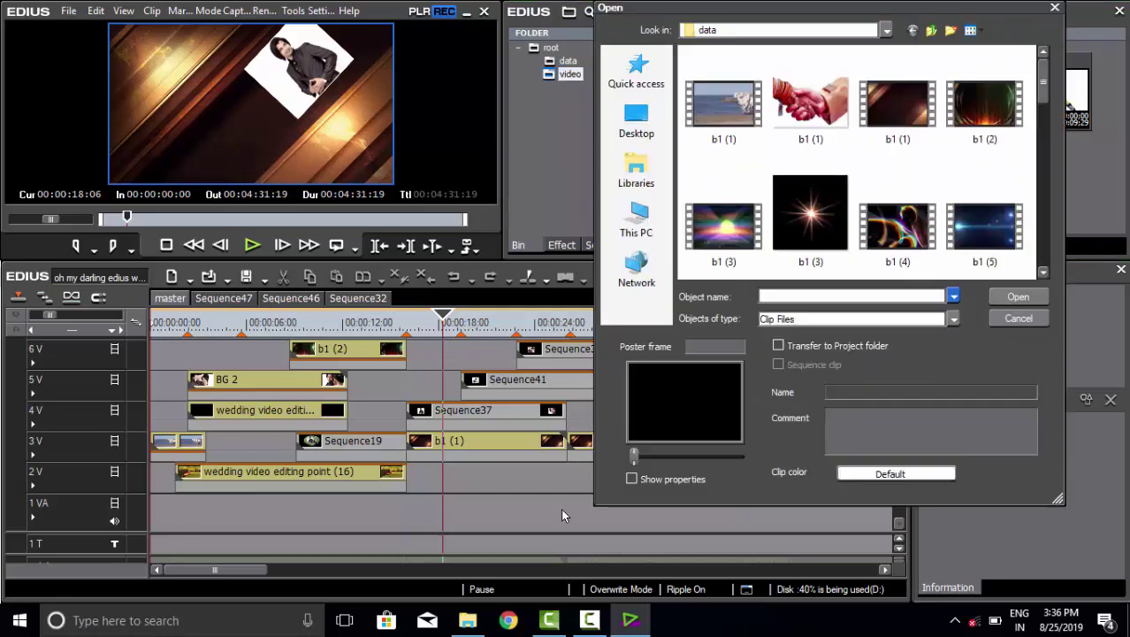
key("Escape")
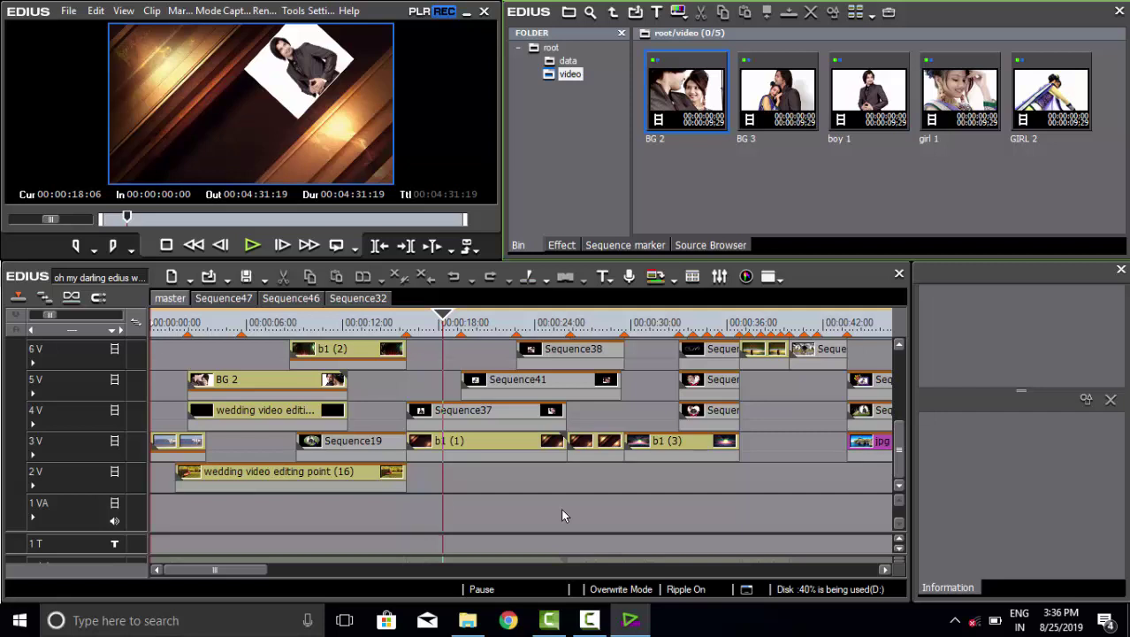
- Switch to File Explorer, go up to drive D, and look through its project folders and files
key("alt+Tab")
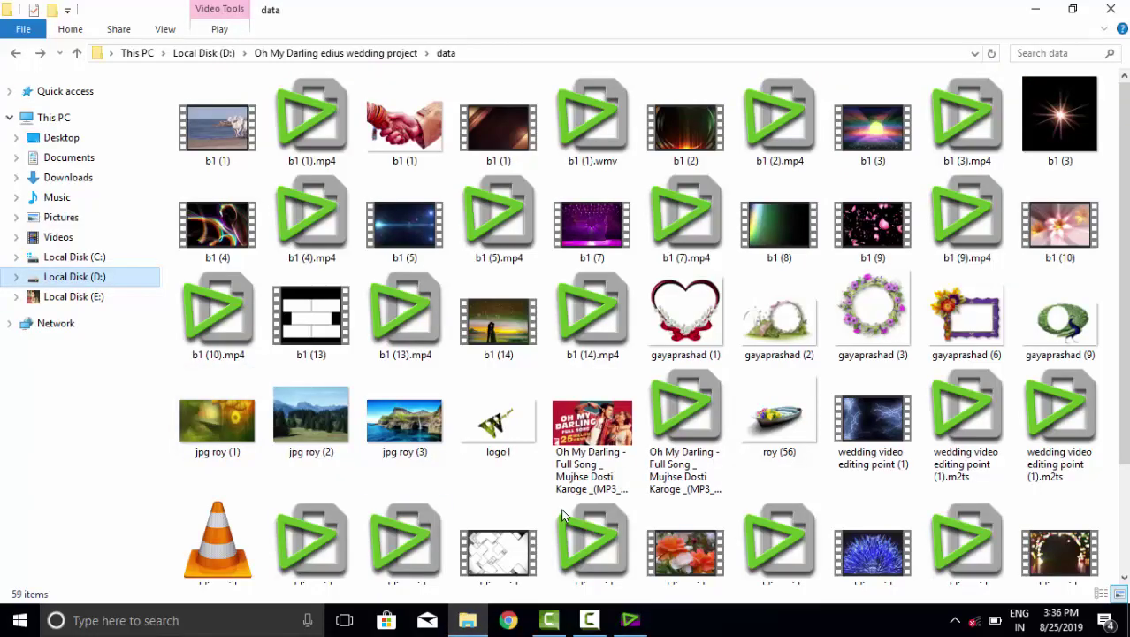
key("alt+Up")
key("alt+Up")
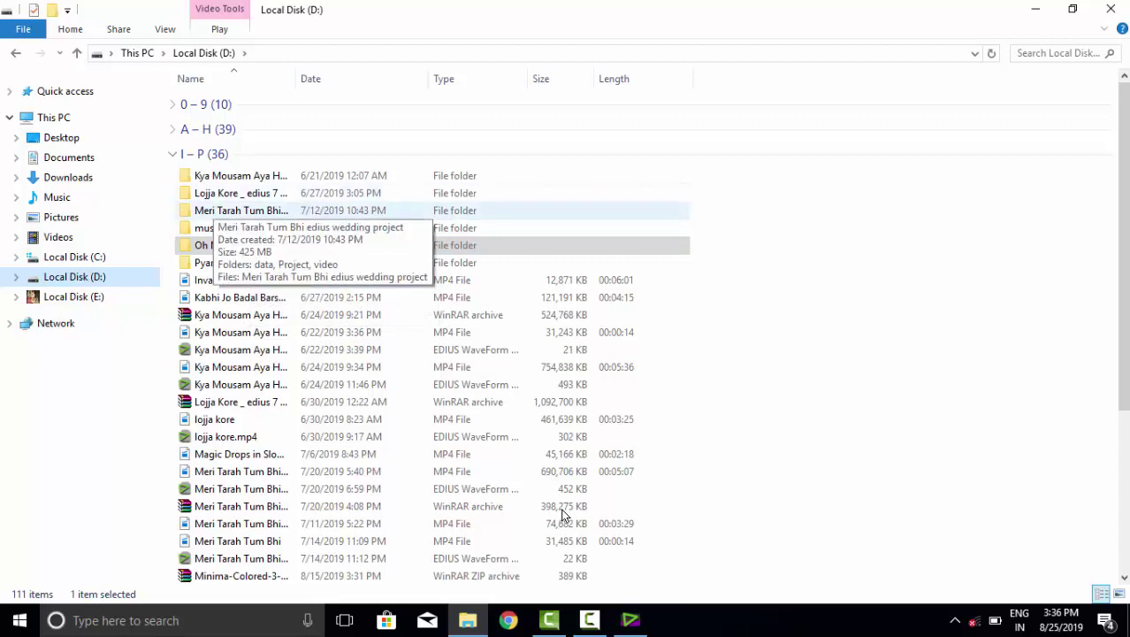
key("Left")
key("Left")
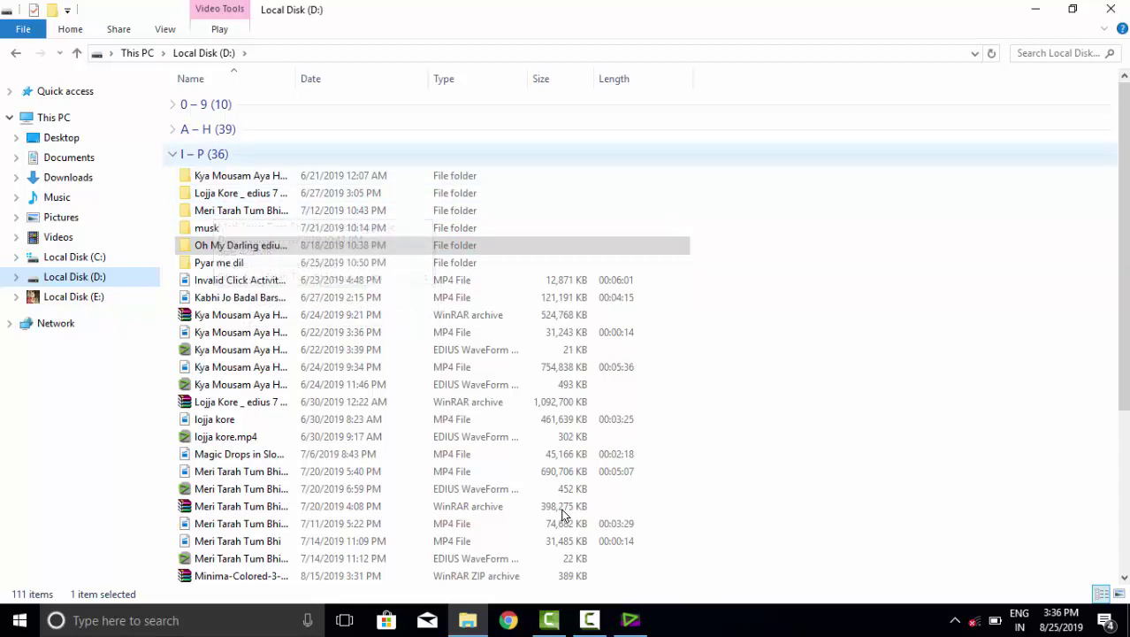
key("Right")
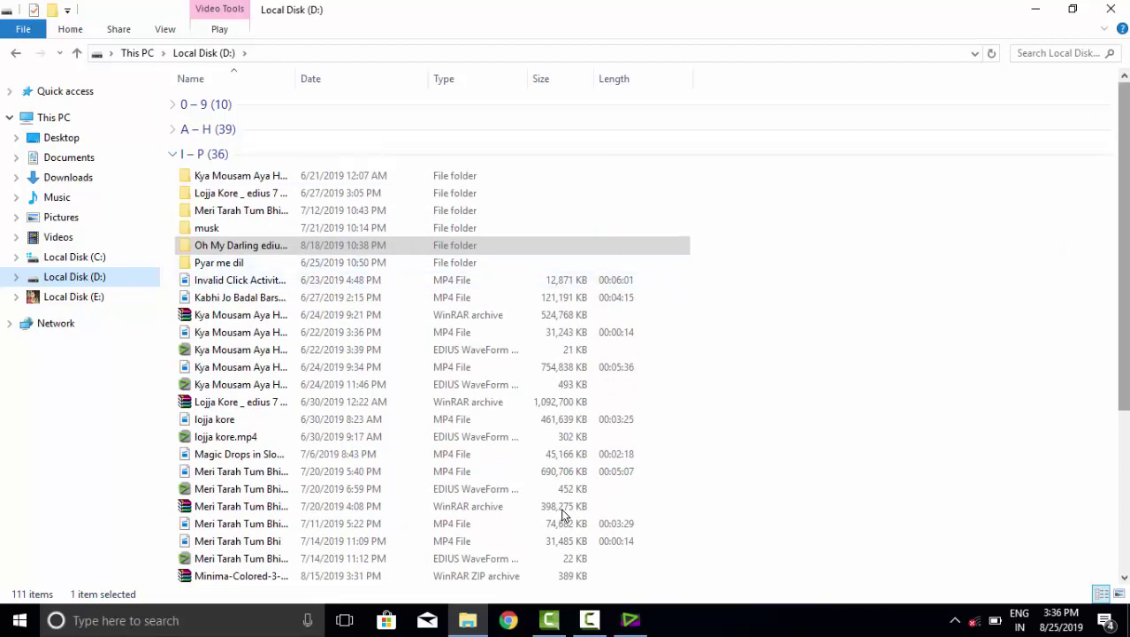
scroll(563, 515, "down", 5)
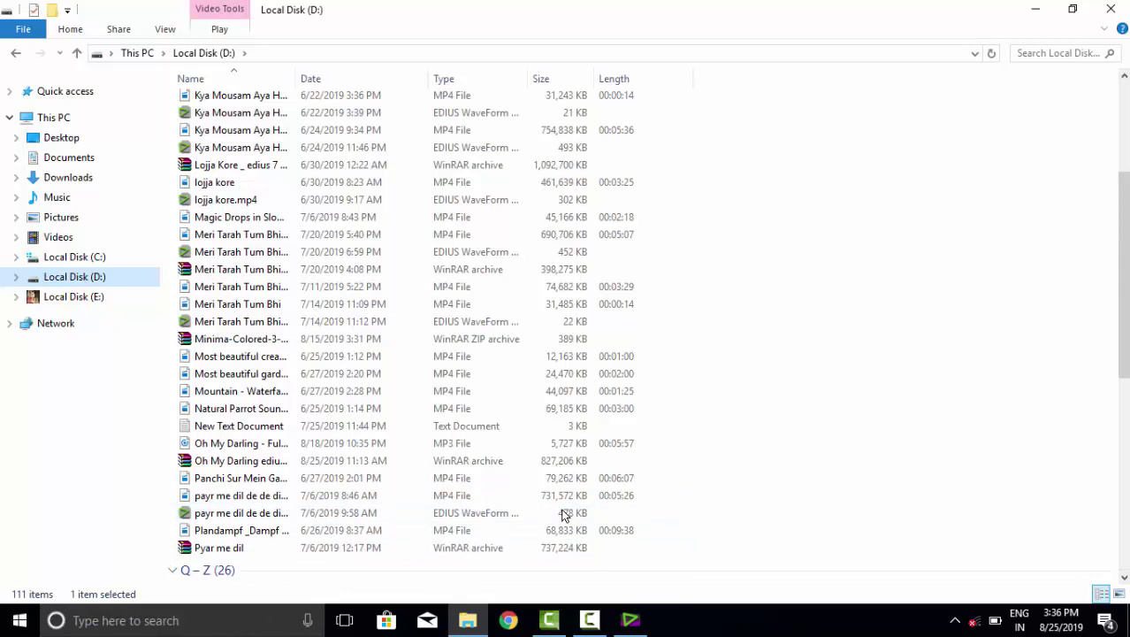
scroll(563, 515, "down", 5)
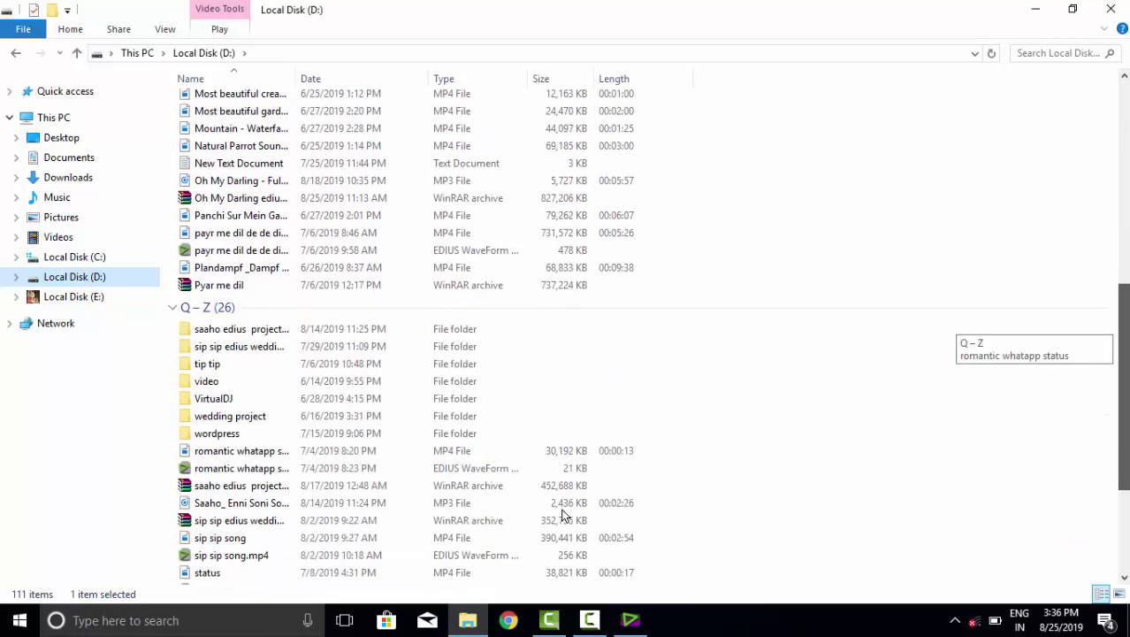
scroll(562, 515, "down", 4)
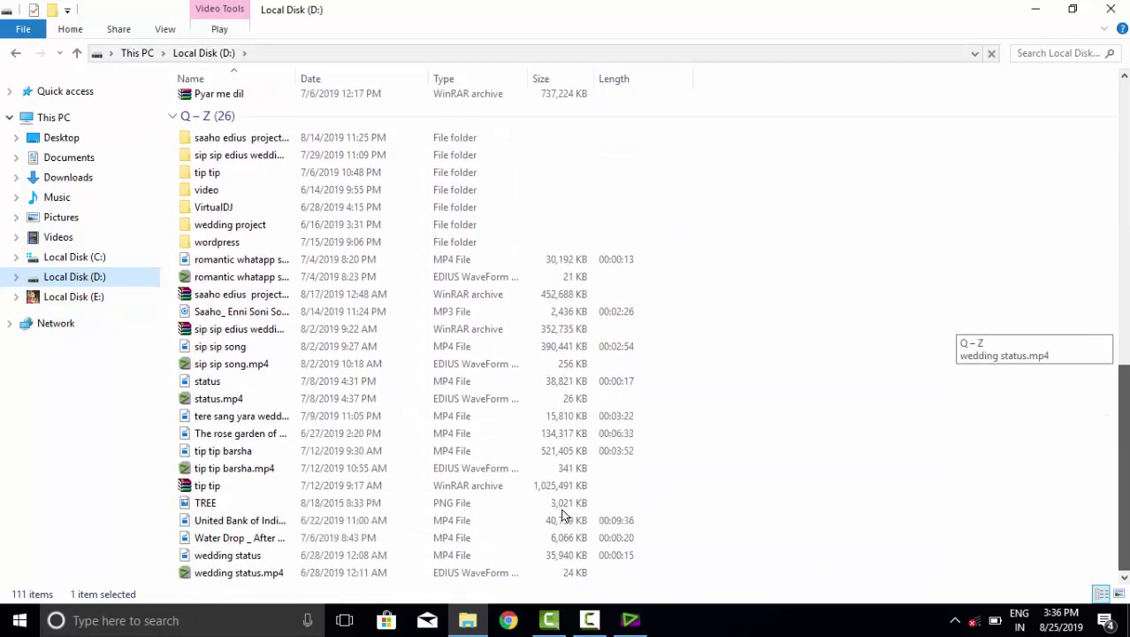
scroll(563, 515, "up", 5)
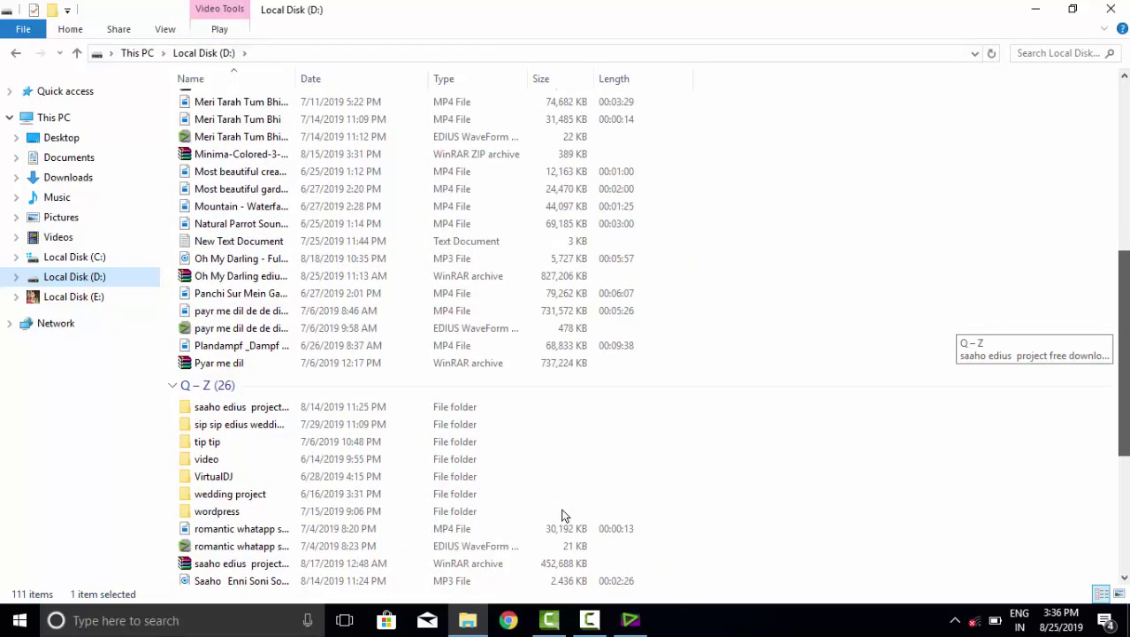
scroll(565, 515, "up", 1)
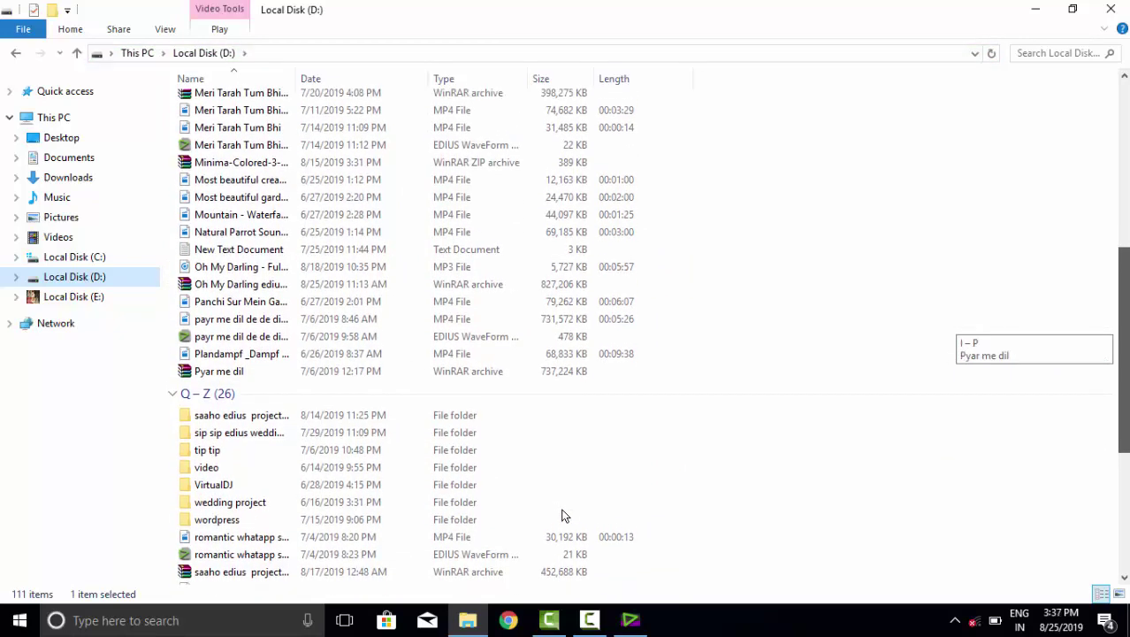
scroll(563, 515, "up", 6)
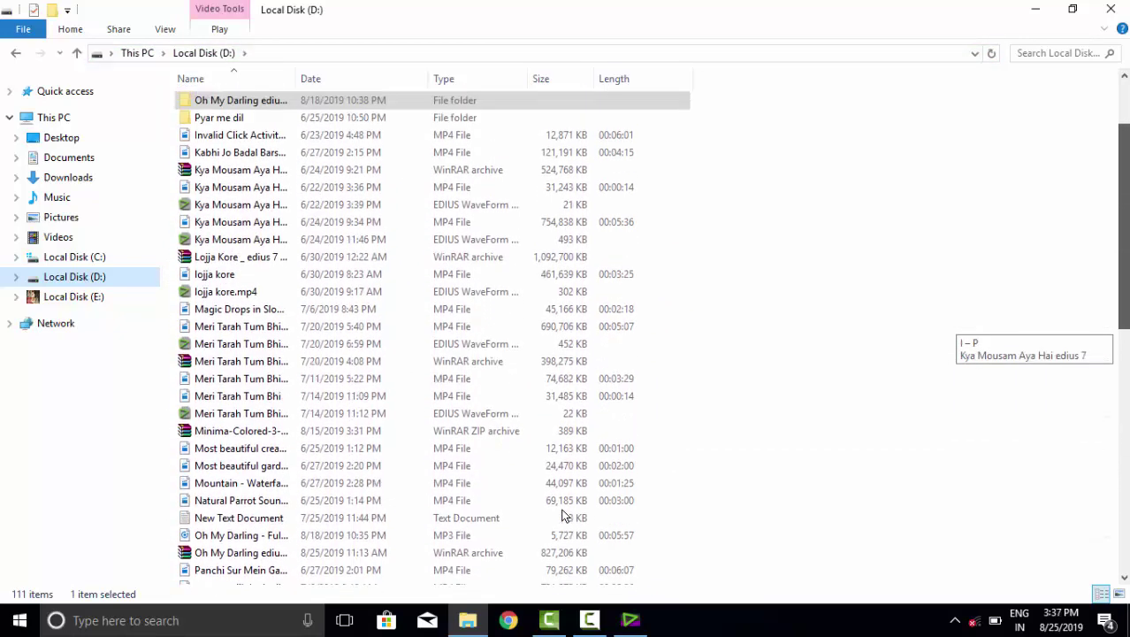
scroll(562, 515, "up", 3)
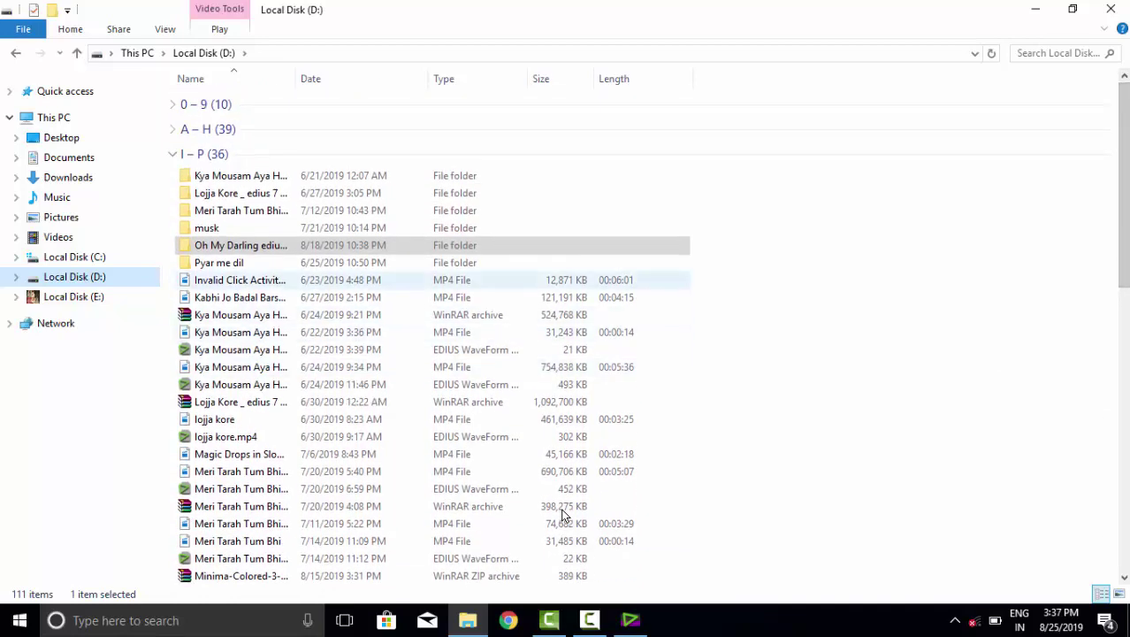
- Open the Meri Tarah Tum Bhi edius wedding project's video folder, review pictures B01, C01, G01 and G02, and return to EDIUS
key("Up")
key("Up")
key("Return")
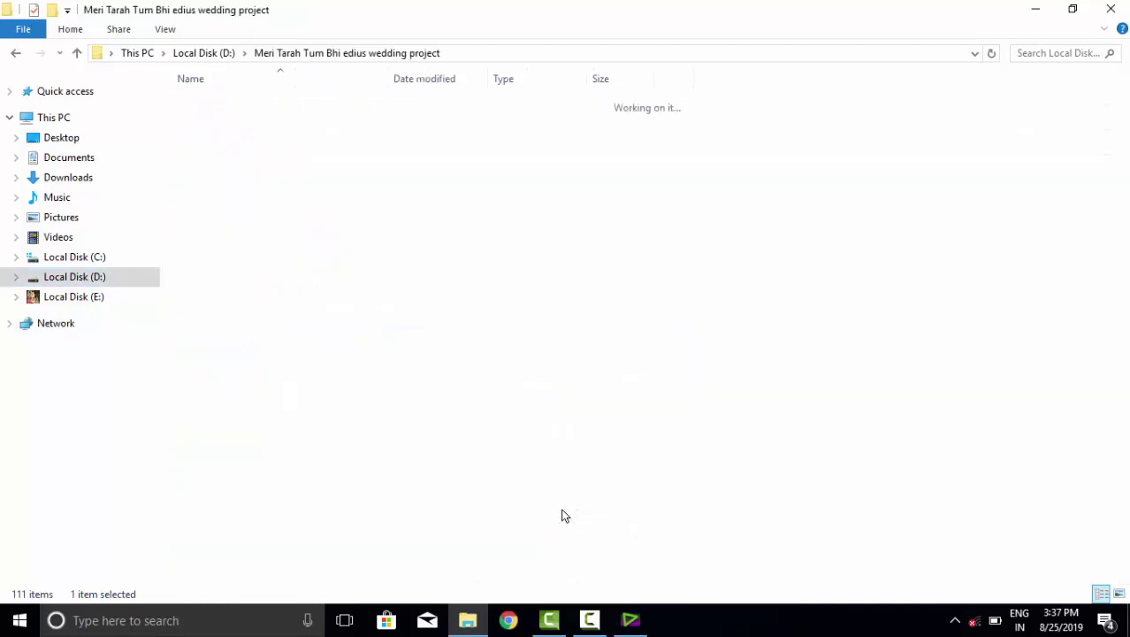
key("Down")
key("Down")
key("Return")
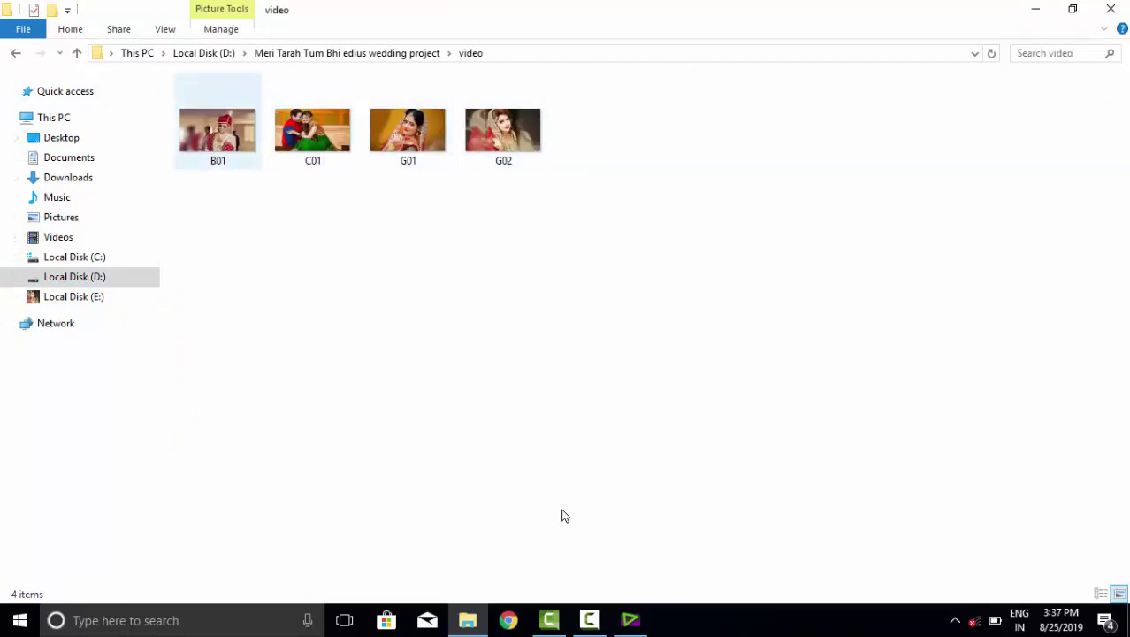
key("g")
key("g")
key("c")
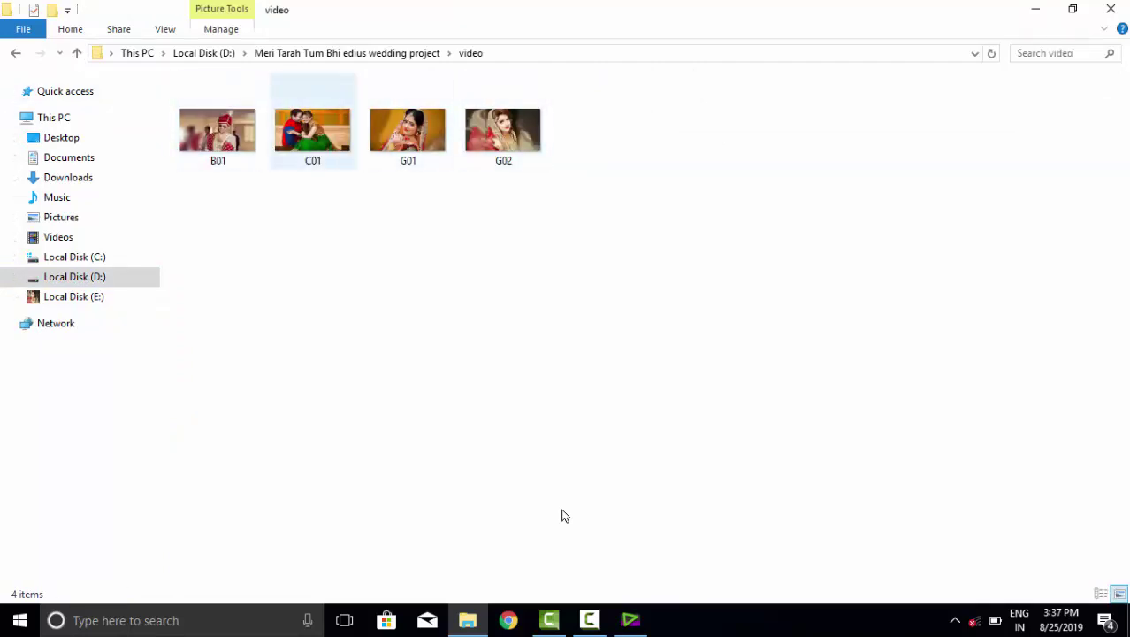
key("b")
key("g")
key("shift+Tab")
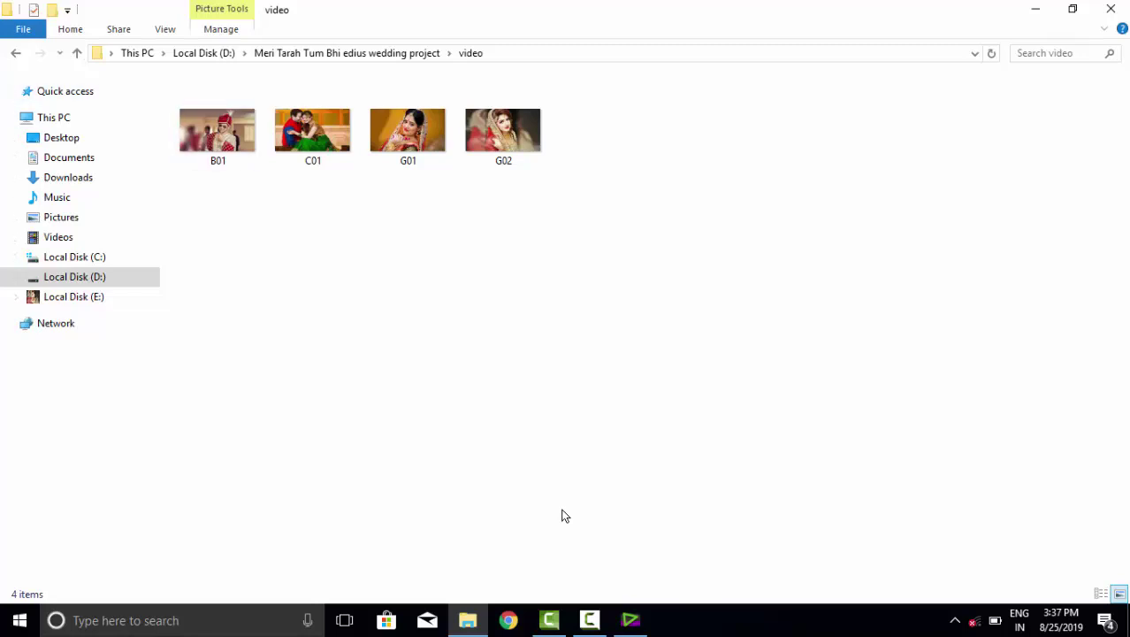
key("alt+Tab")
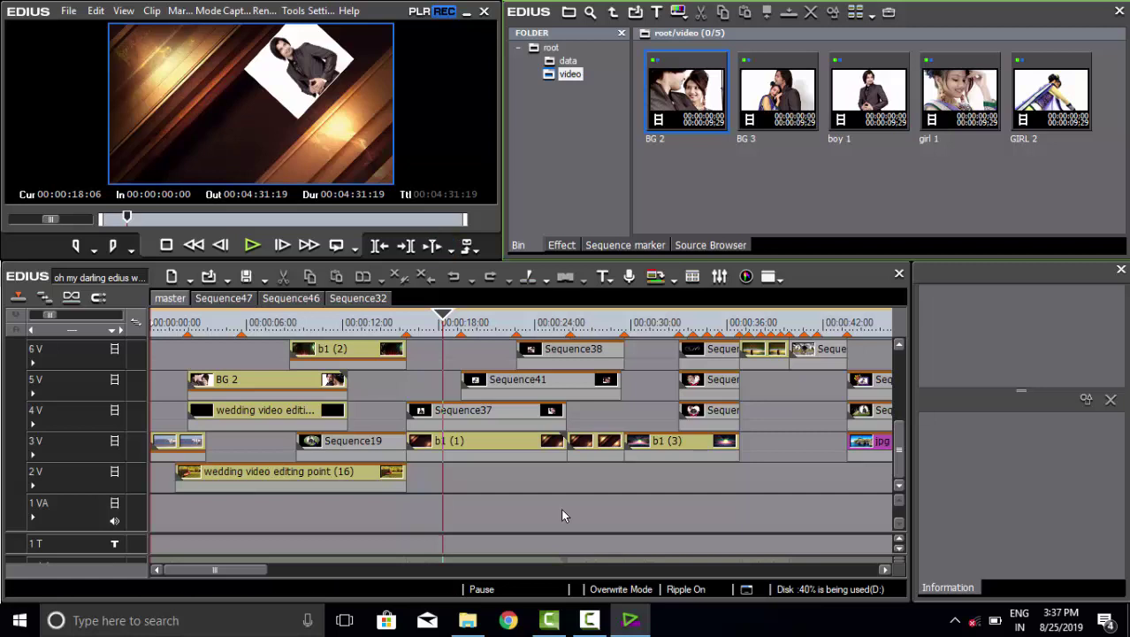
key("F10")
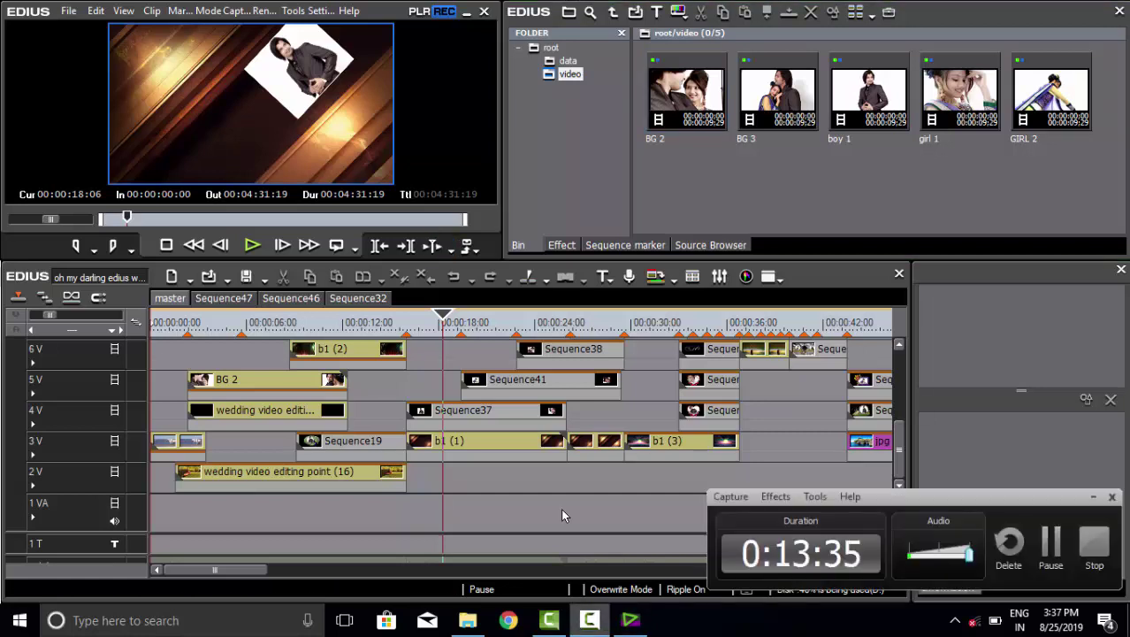